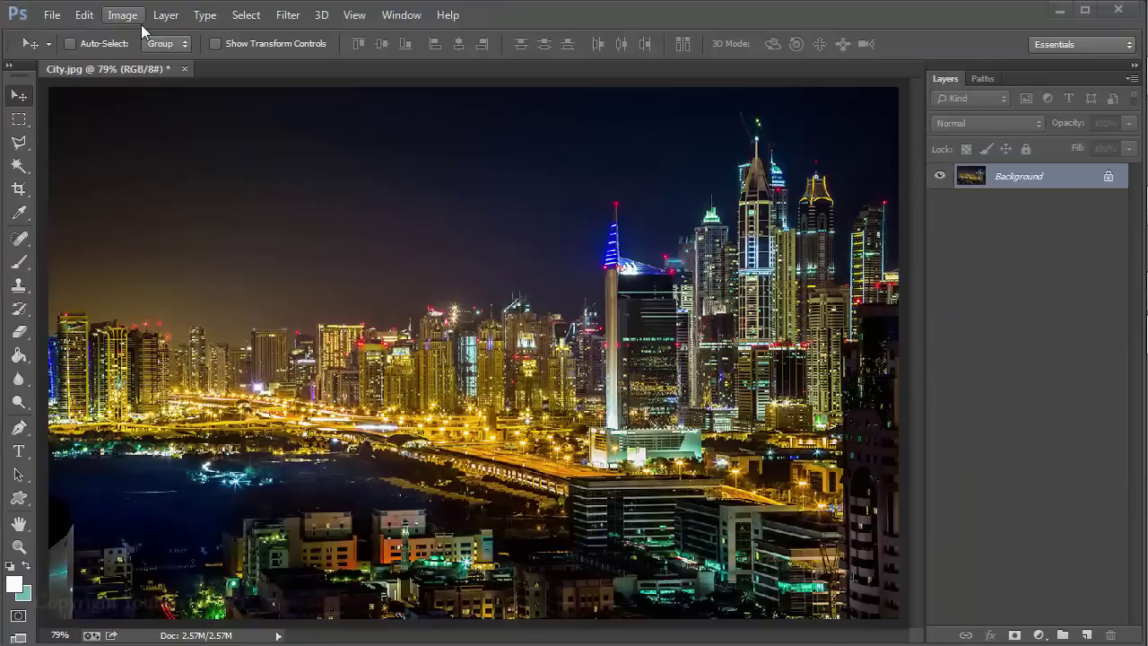
Check City.jpg's image size: 1200 × 750 px at 72 pixels/inch.
left_click(130, 23)
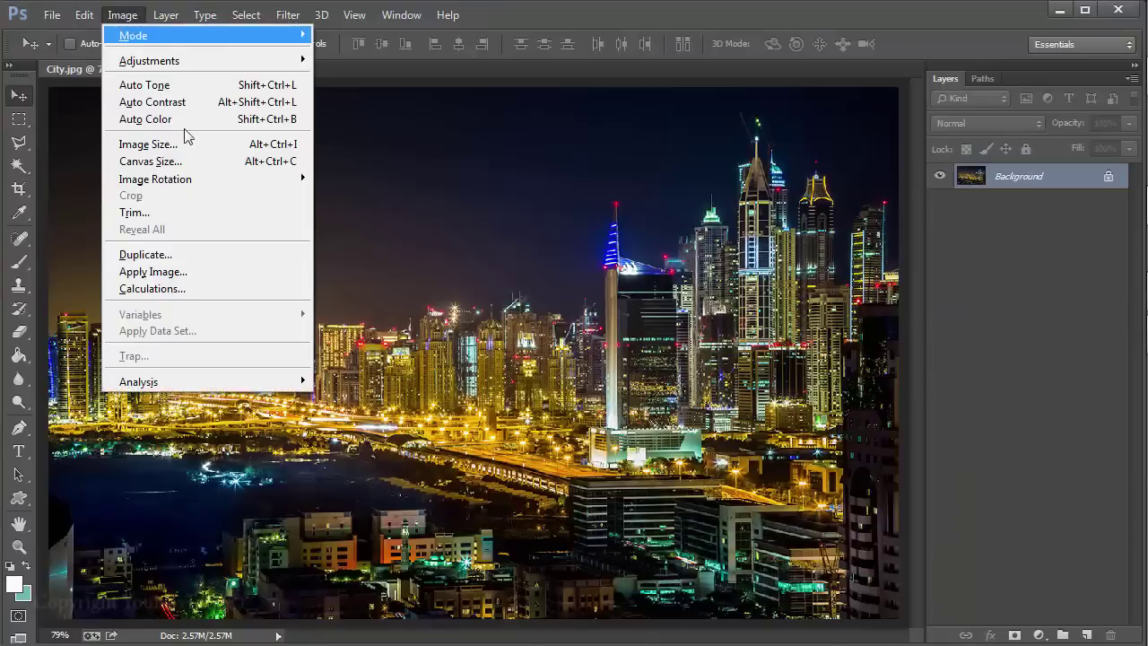
left_click(185, 143)
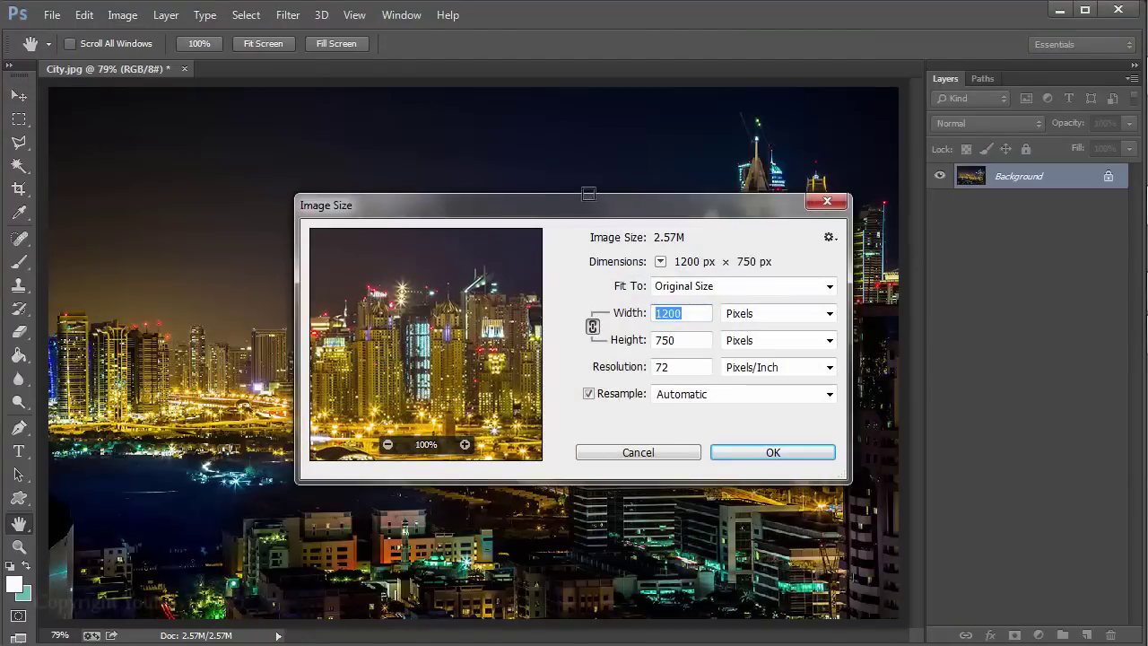
left_click_drag(575, 208, 482, 178)
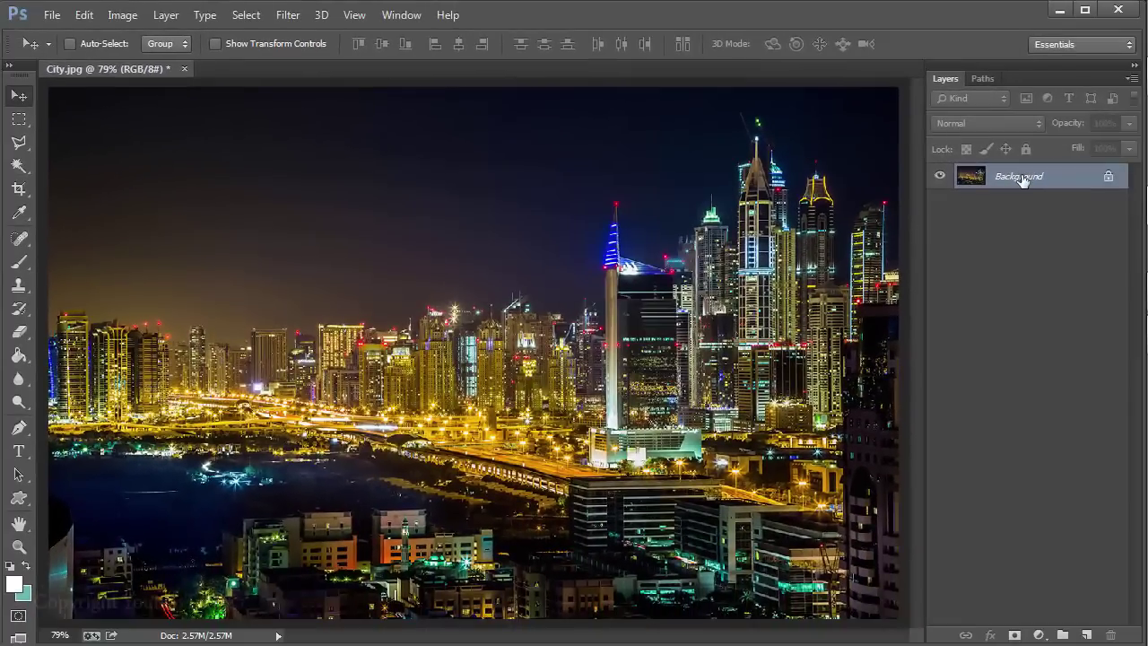
Duplicate the Background layer as Background copy.
right_click(1022, 177)
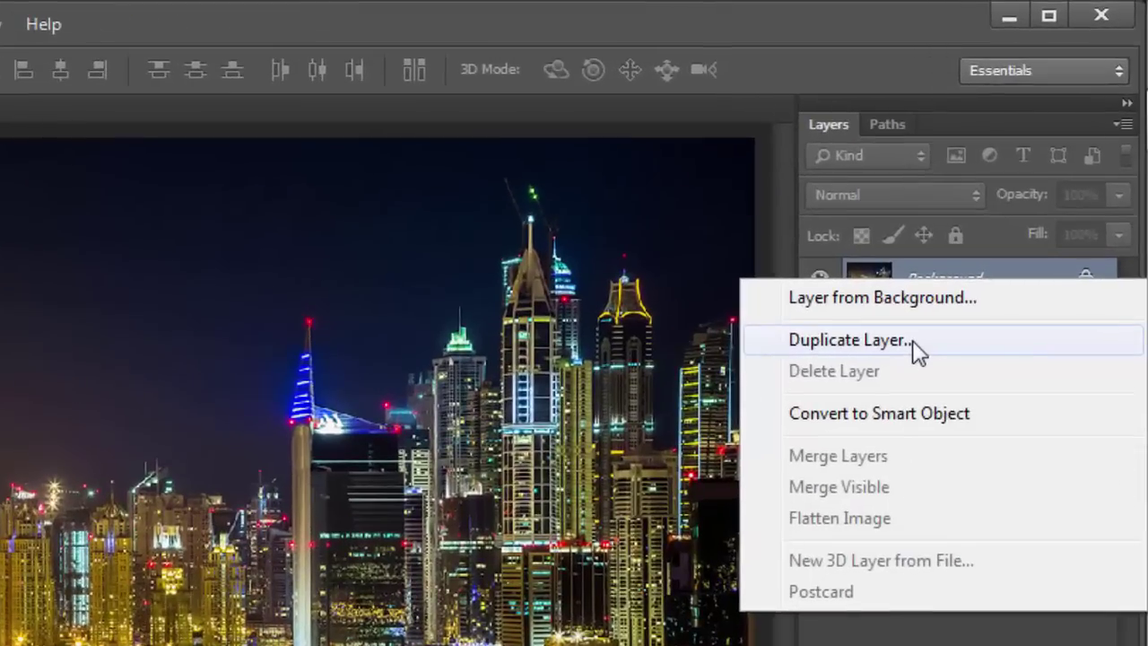
left_click(933, 315)
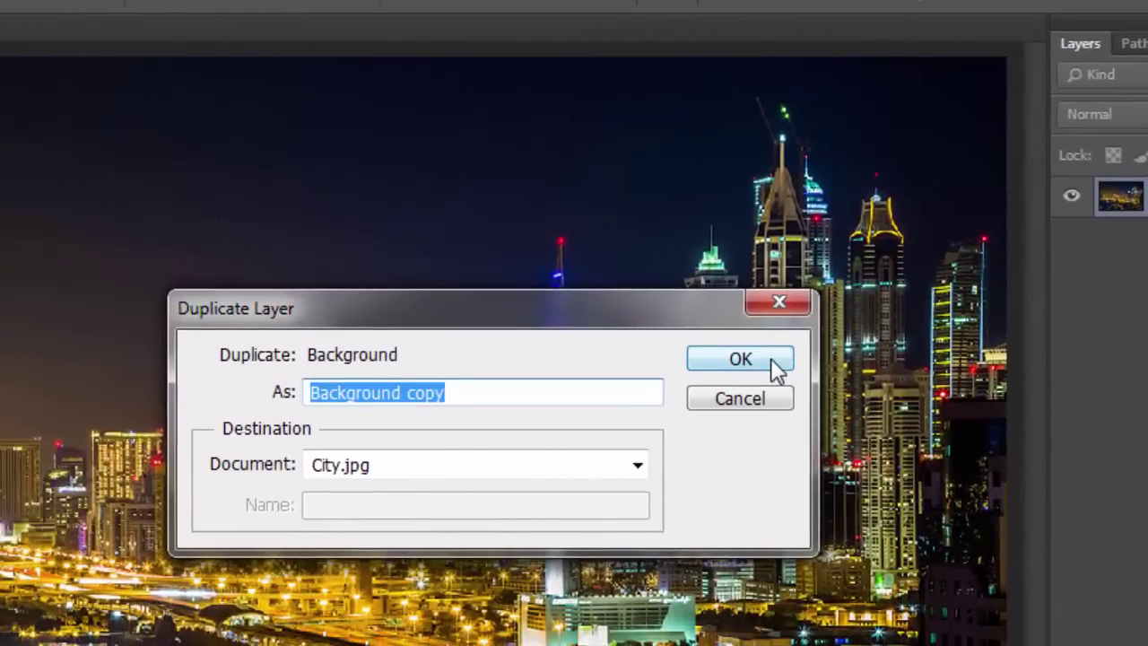
left_click(547, 421)
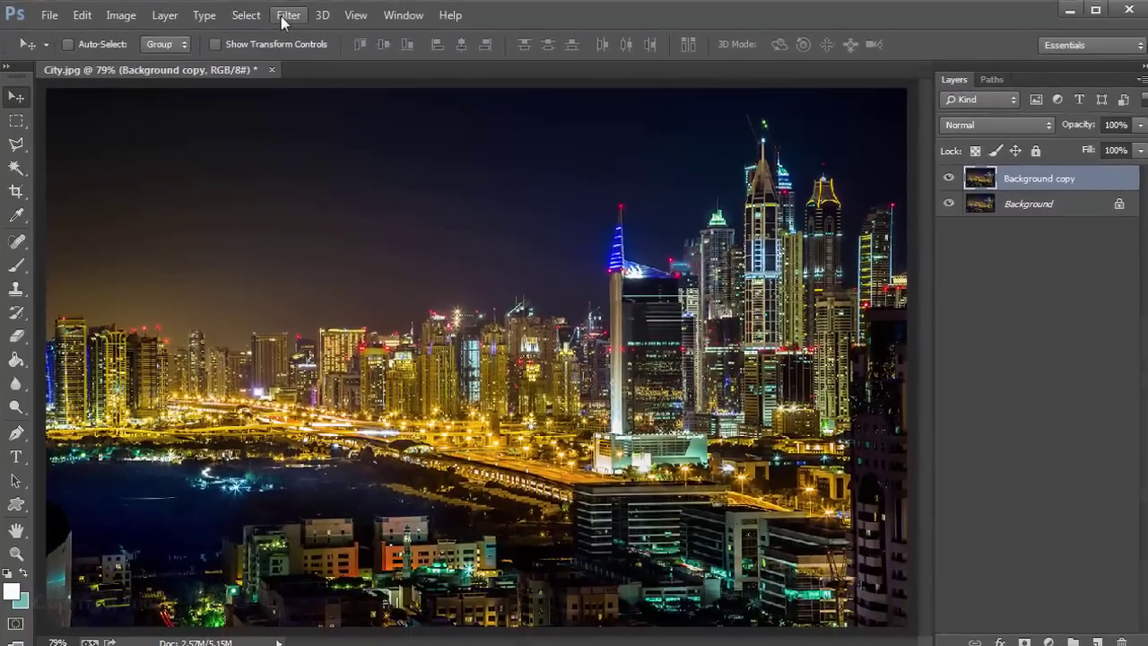
Apply a 65-pixel Gaussian Blur to the Background copy layer.
left_click(284, 18)
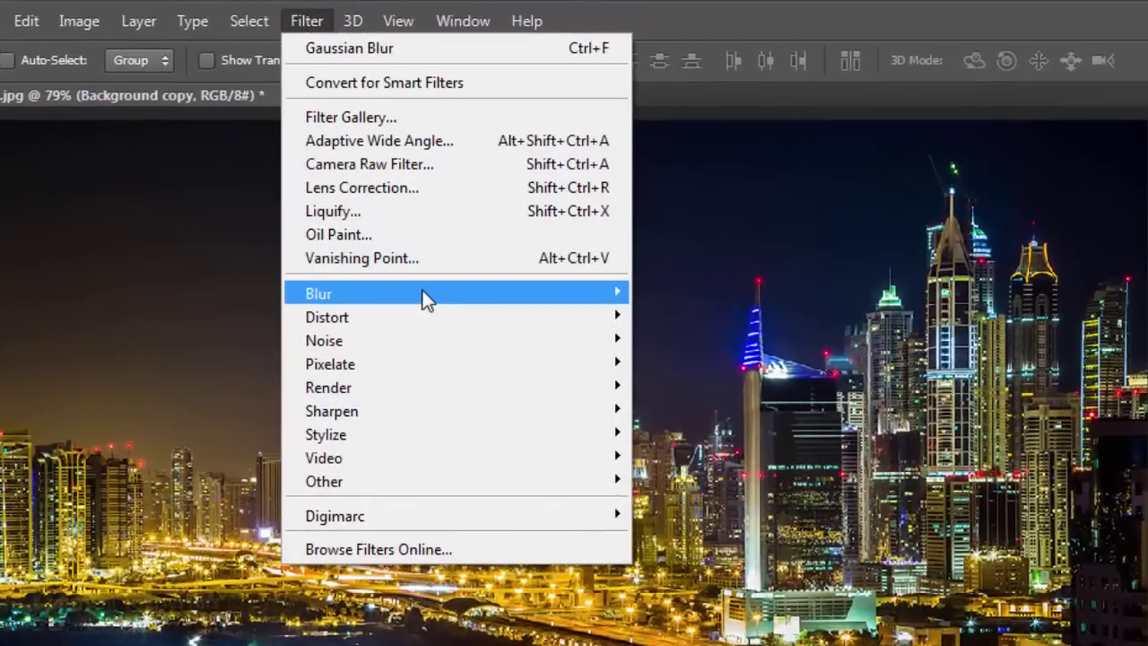
mouse_move(318, 293)
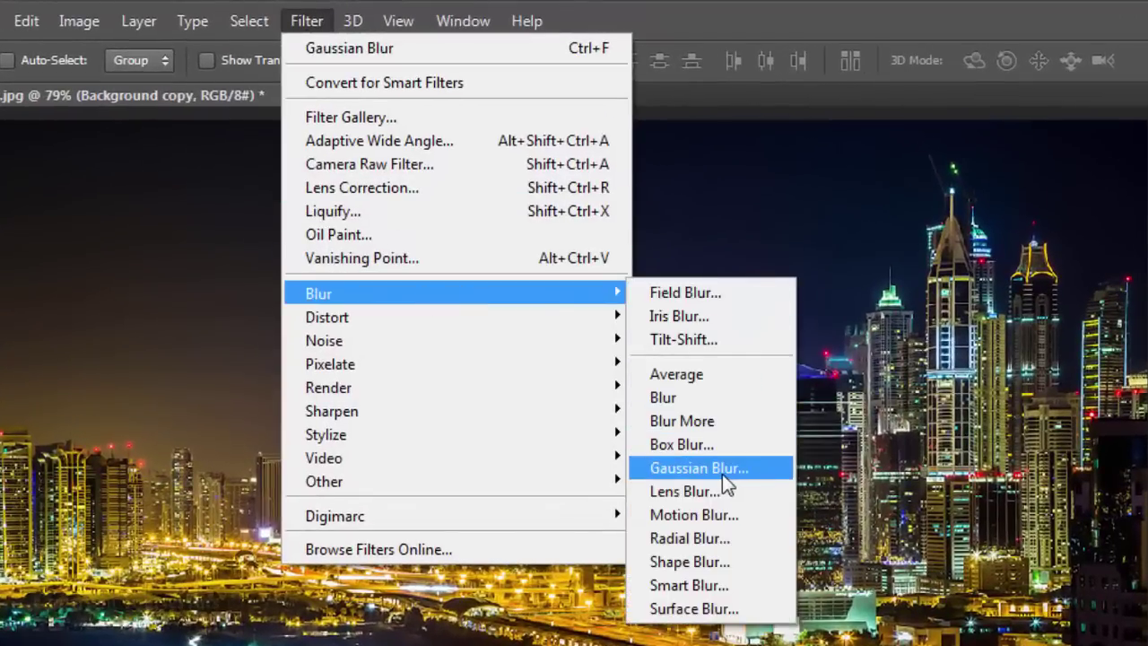
left_click(719, 471)
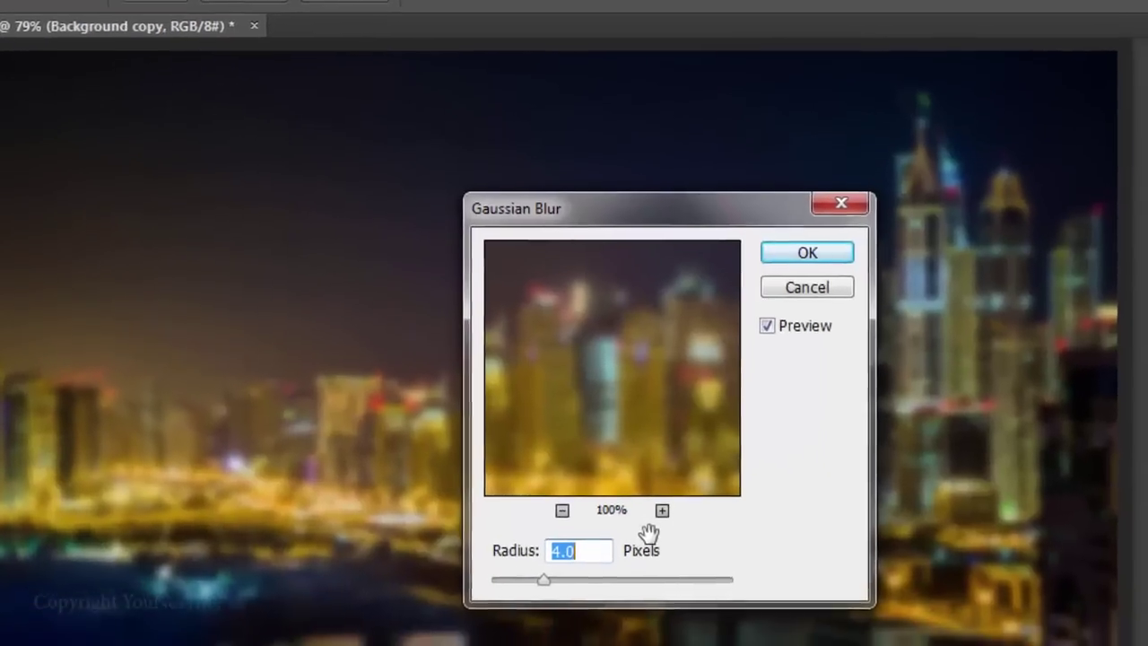
type("65")
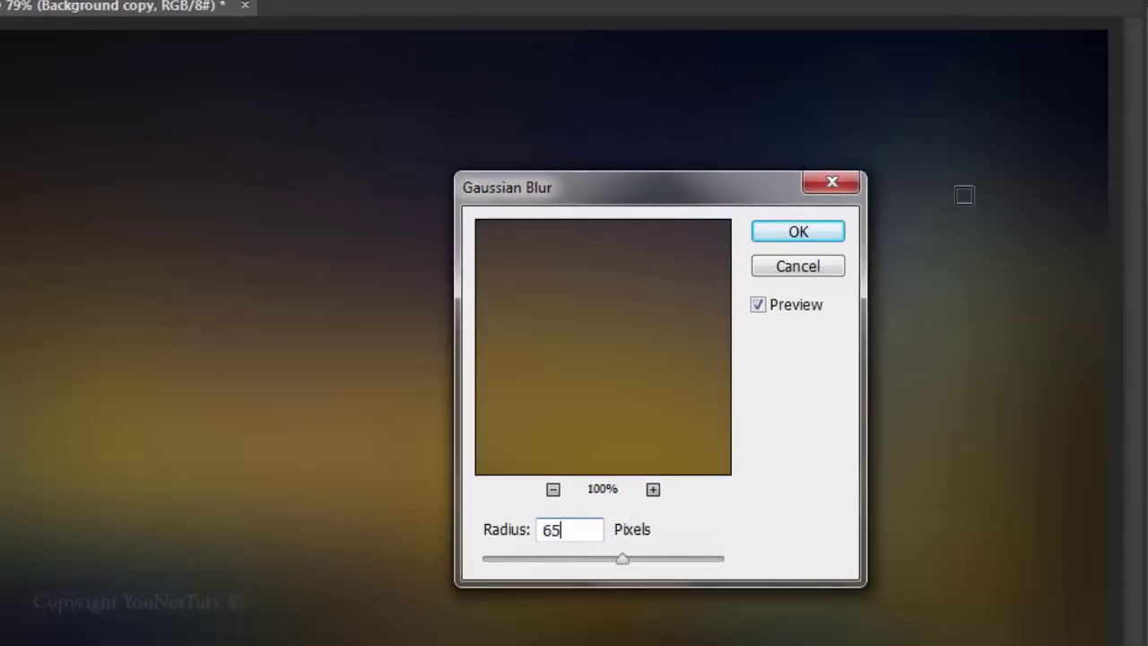
left_click(831, 235)
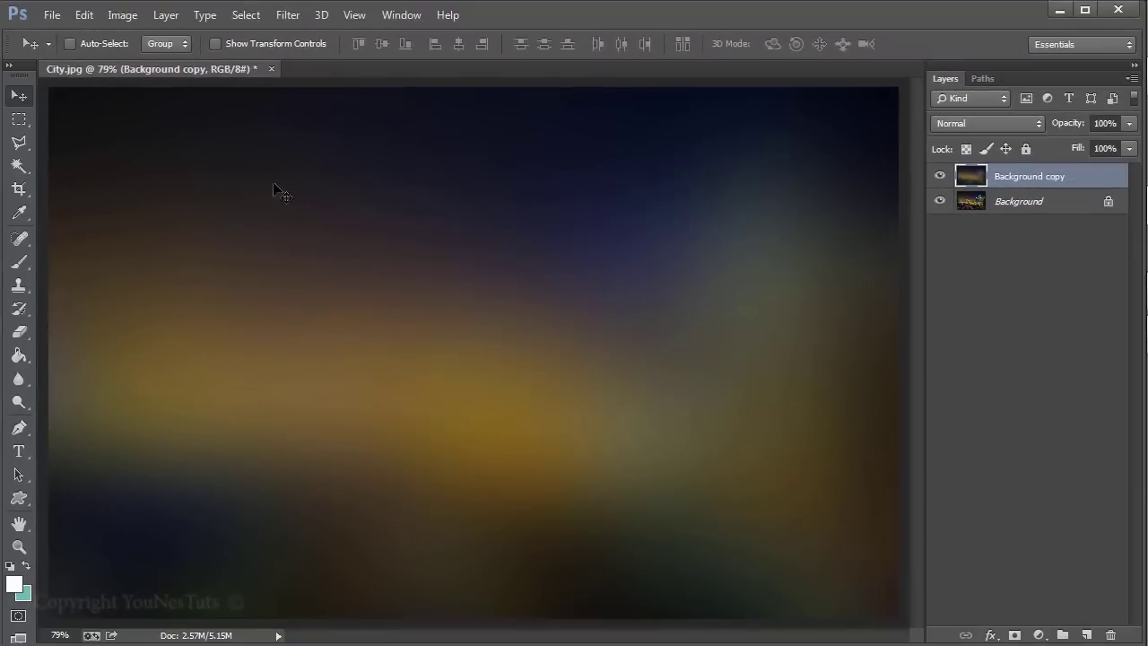
Add a Curves 1 adjustment layer with the curve midpoint pulled down to darken midtones.
left_click(165, 15)
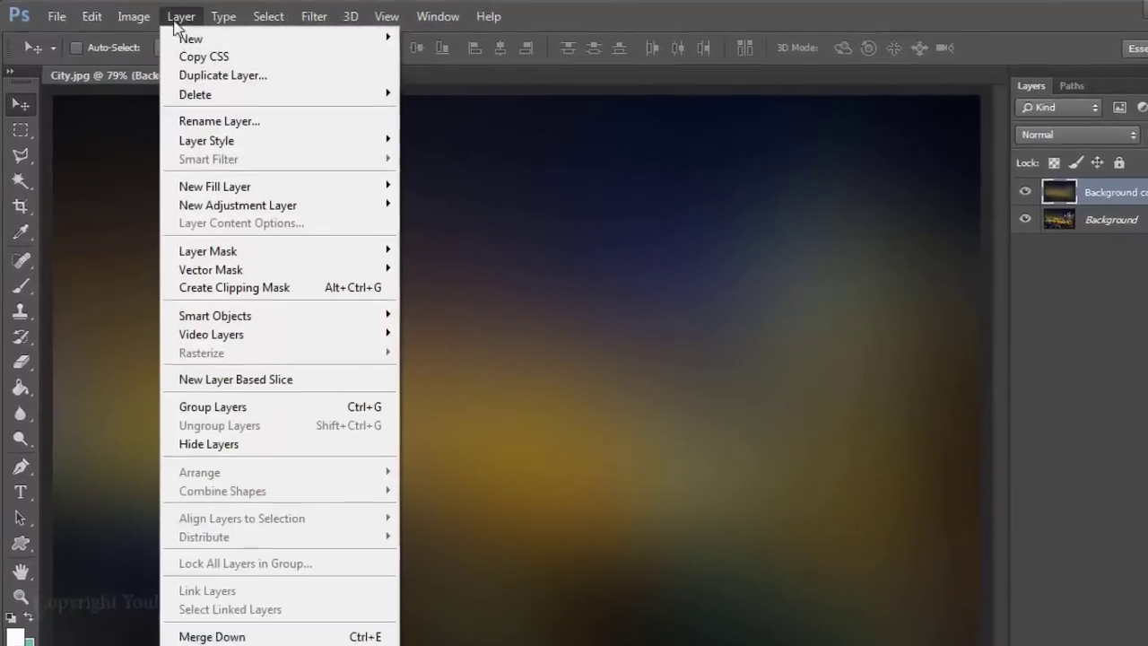
mouse_move(271, 235)
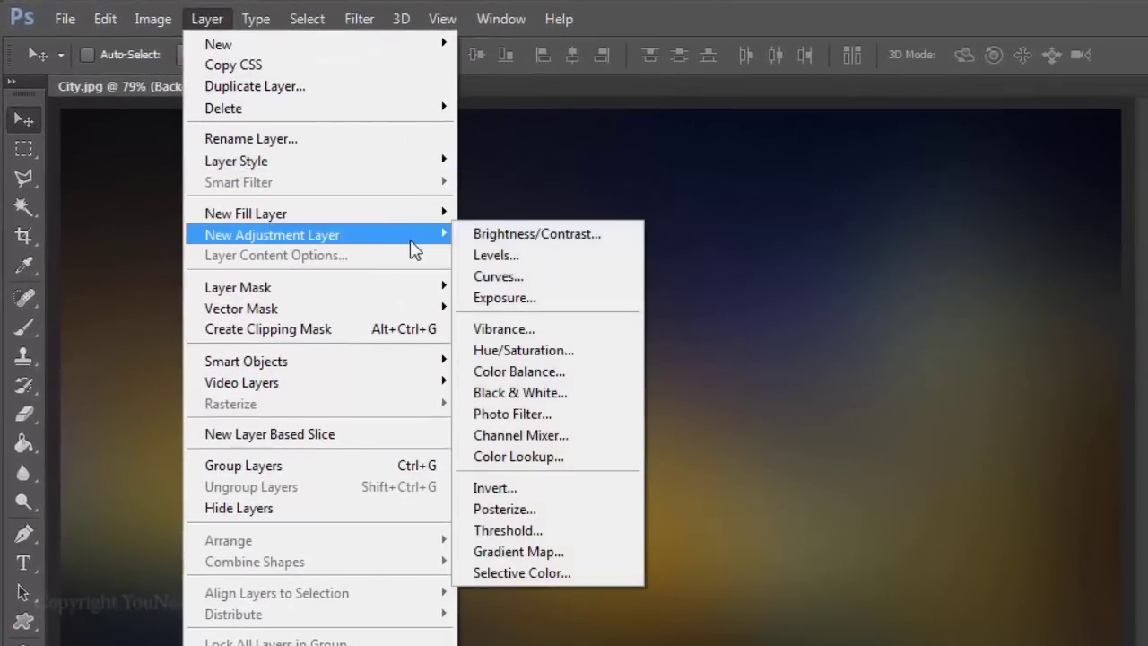
left_click(565, 280)
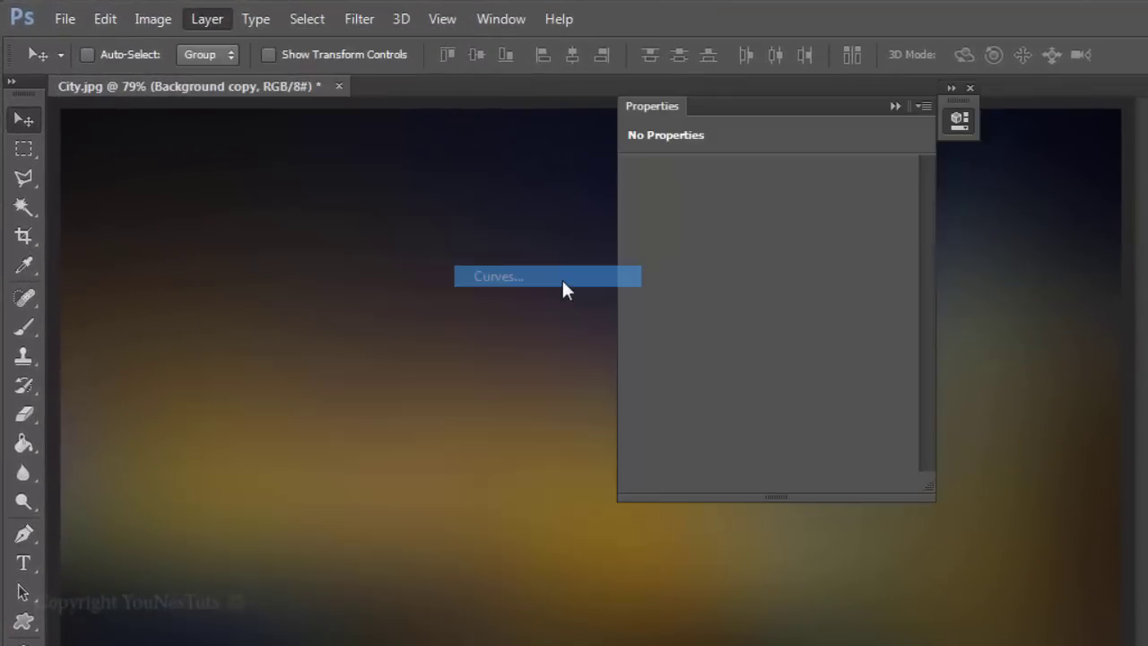
left_click(894, 363)
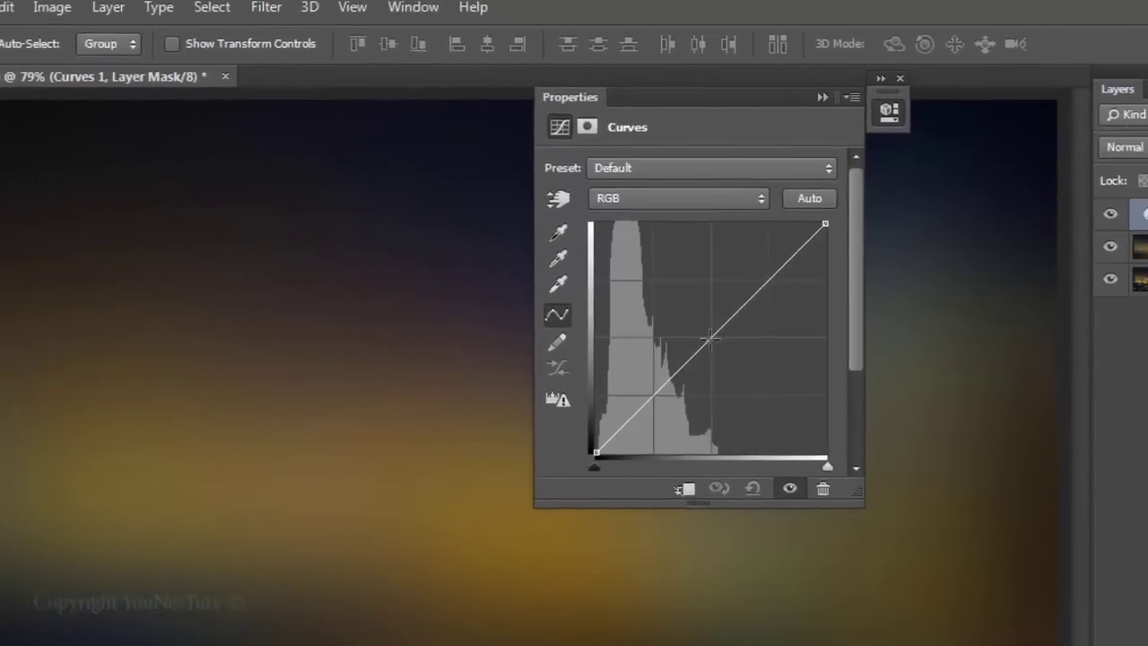
left_click_drag(710, 338, 717, 359)
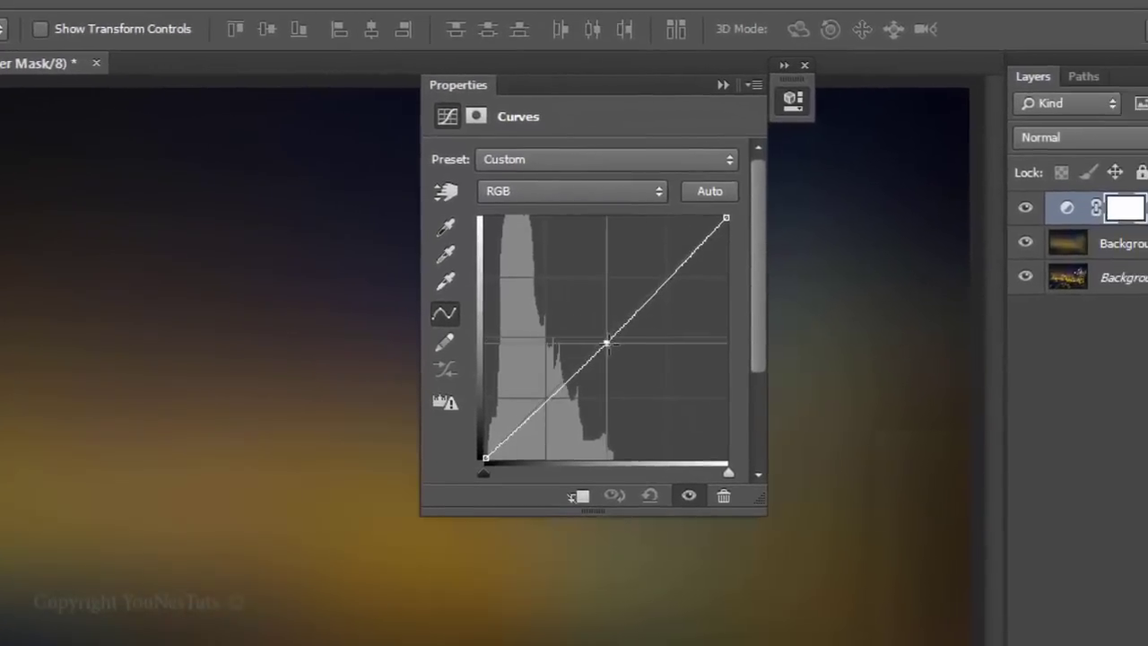
left_click_drag(590, 347, 589, 350)
left_click(696, 82)
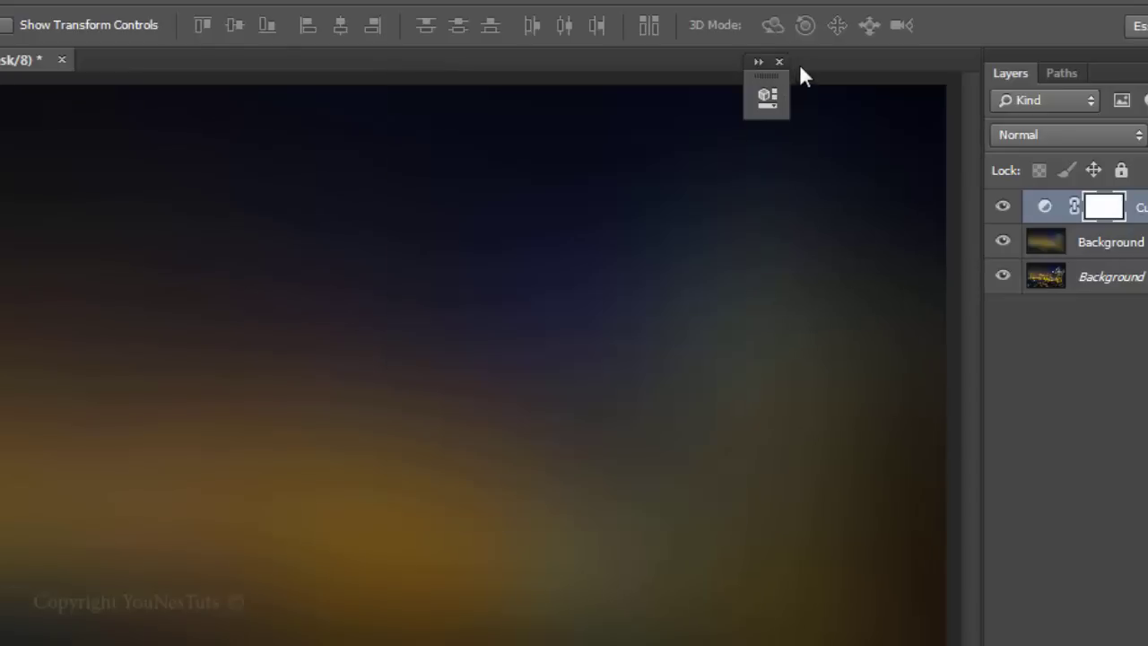
left_click(777, 61)
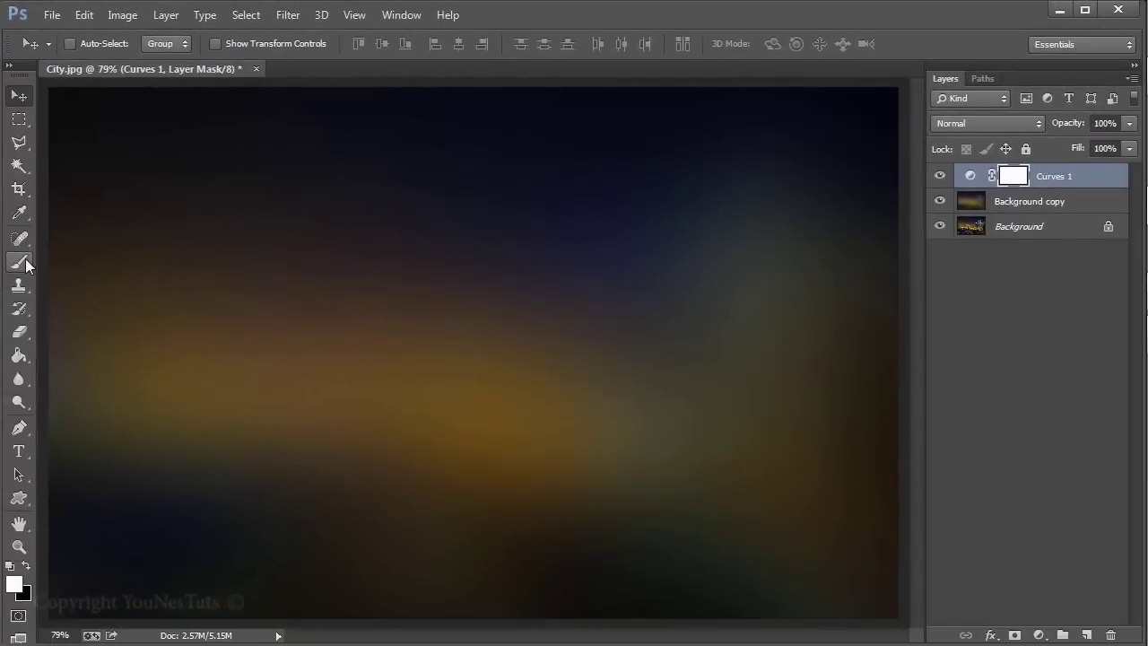
Choose the Brush tool, disable Transfer and Color Dynamics, enable Scattering, and set tip size 100 px.
left_click(19, 262)
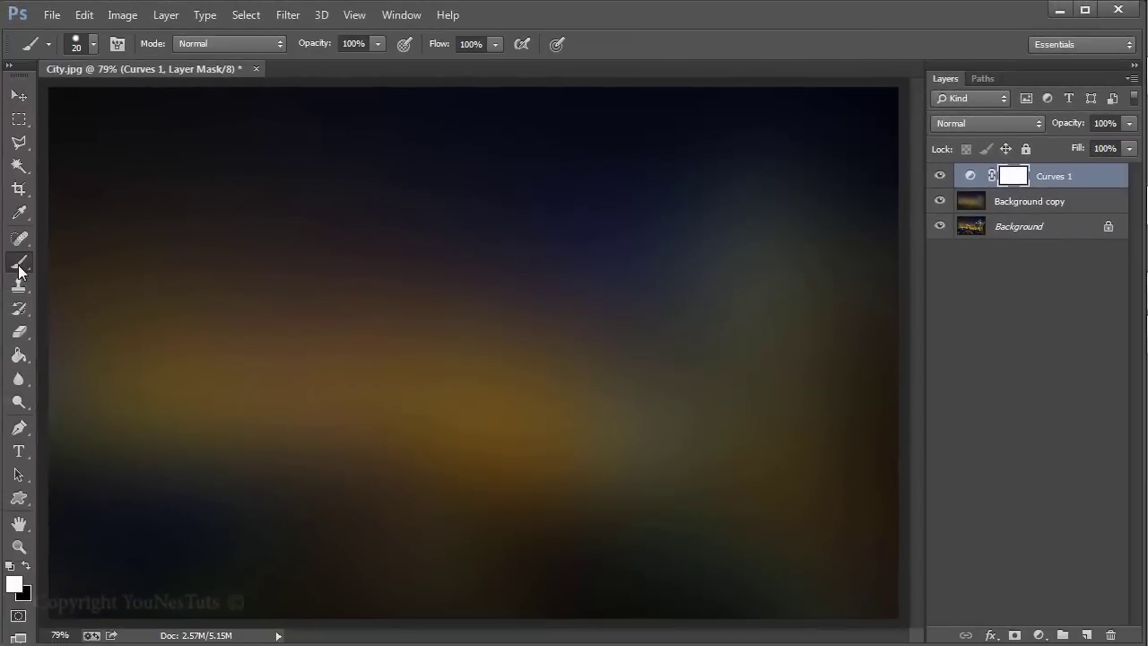
left_click(118, 42)
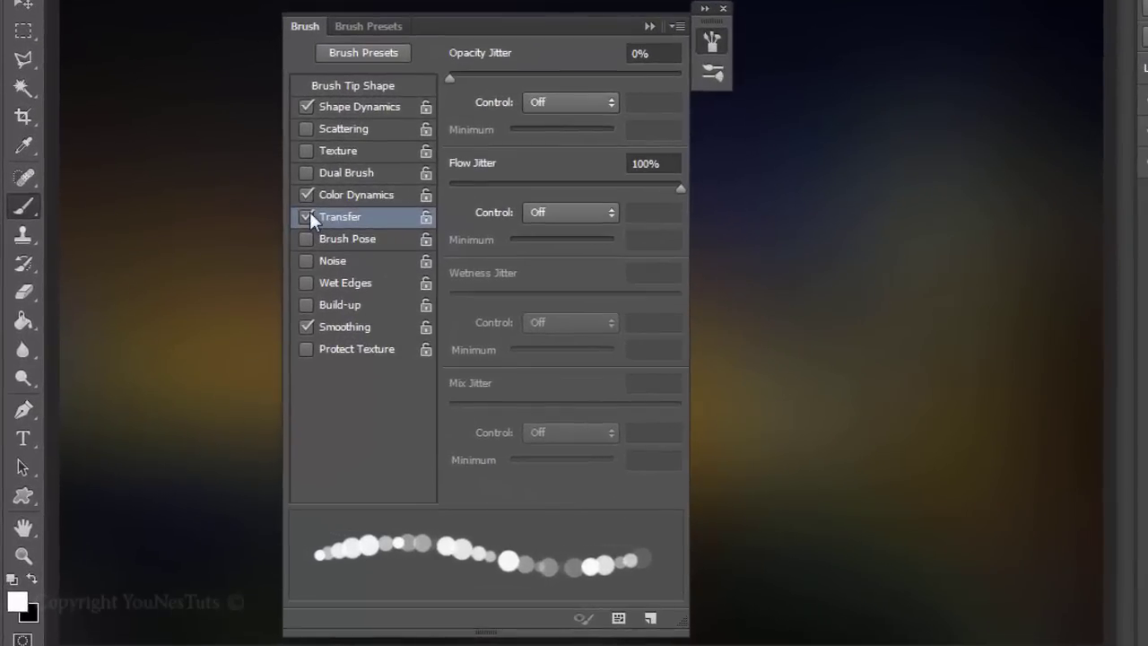
left_click(307, 216)
left_click(306, 195)
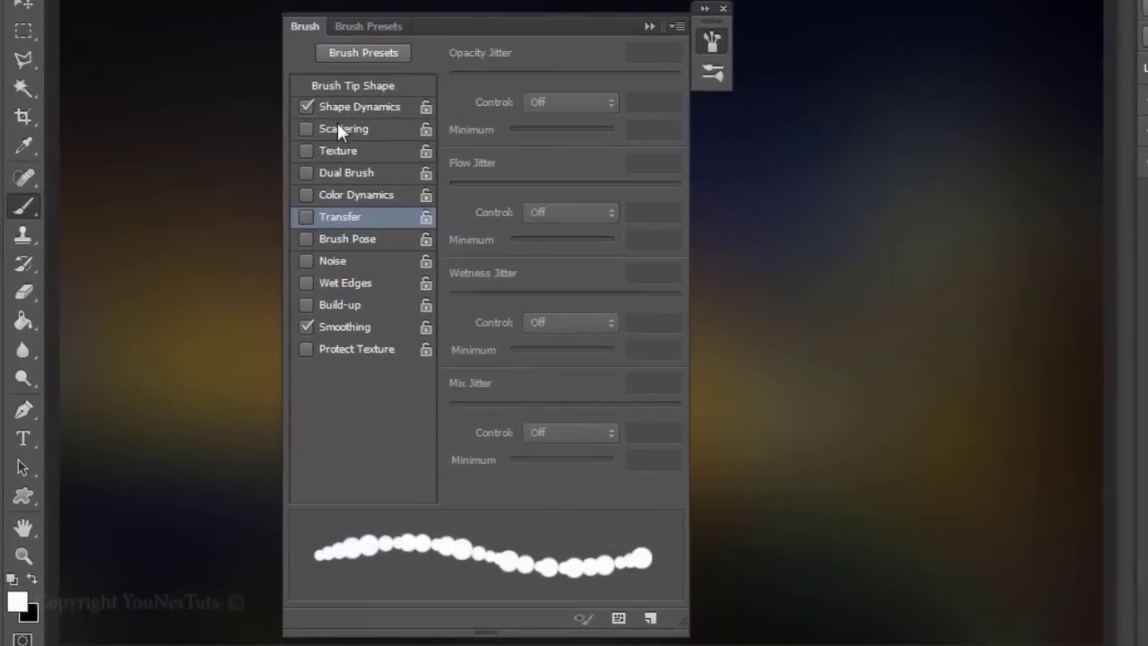
left_click(345, 129)
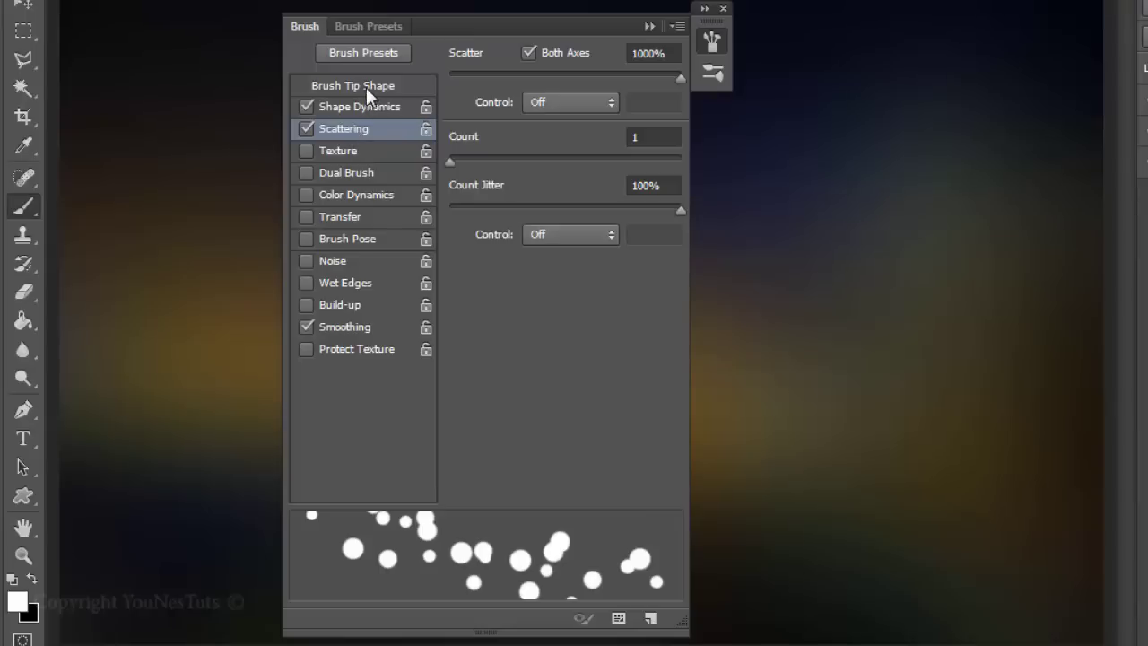
left_click(361, 82)
left_click(636, 230)
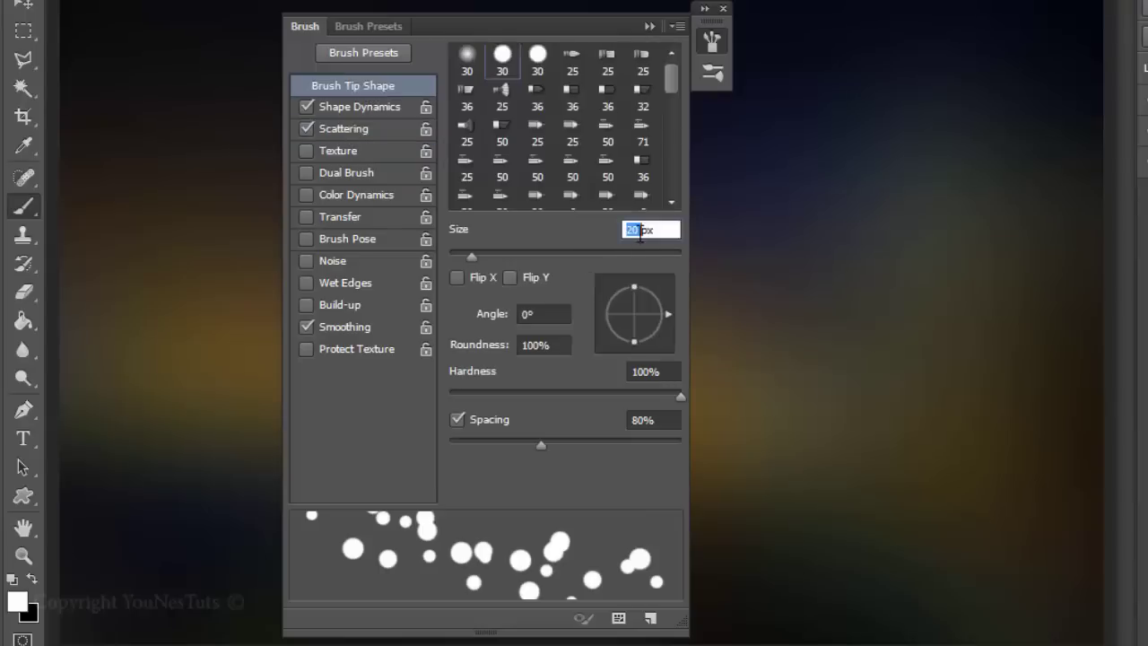
type("100")
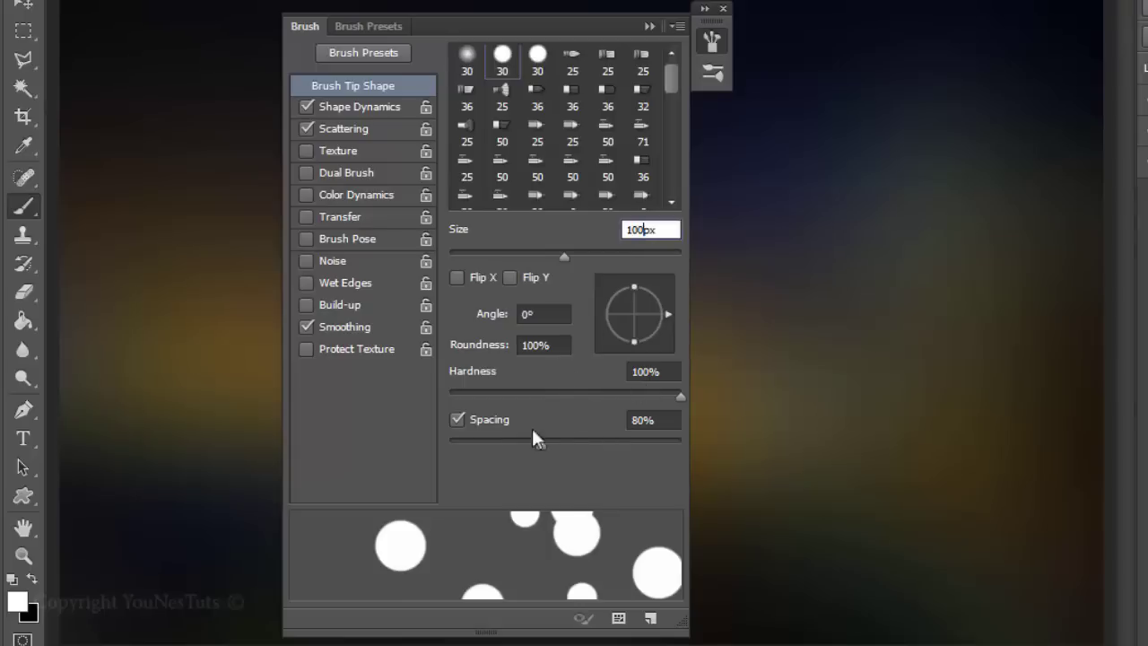
Set Shape Dynamics minimum diameter to 100% with size jitter controlled by Fade.
left_click(350, 110)
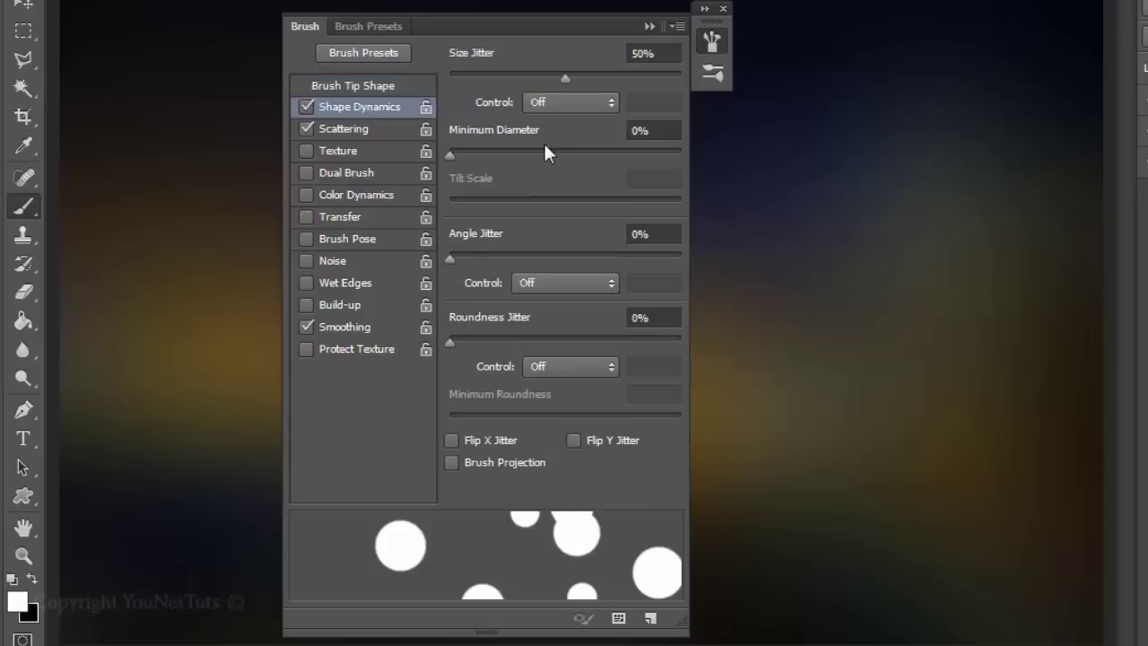
left_click_drag(450, 158, 770, 145)
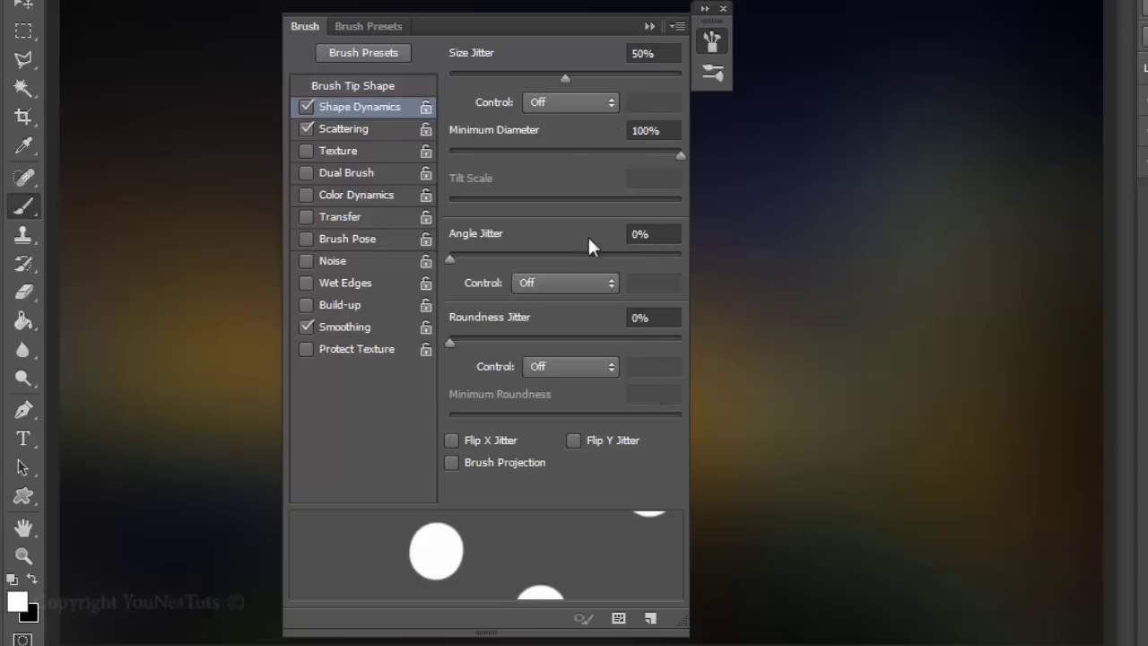
left_click(554, 102)
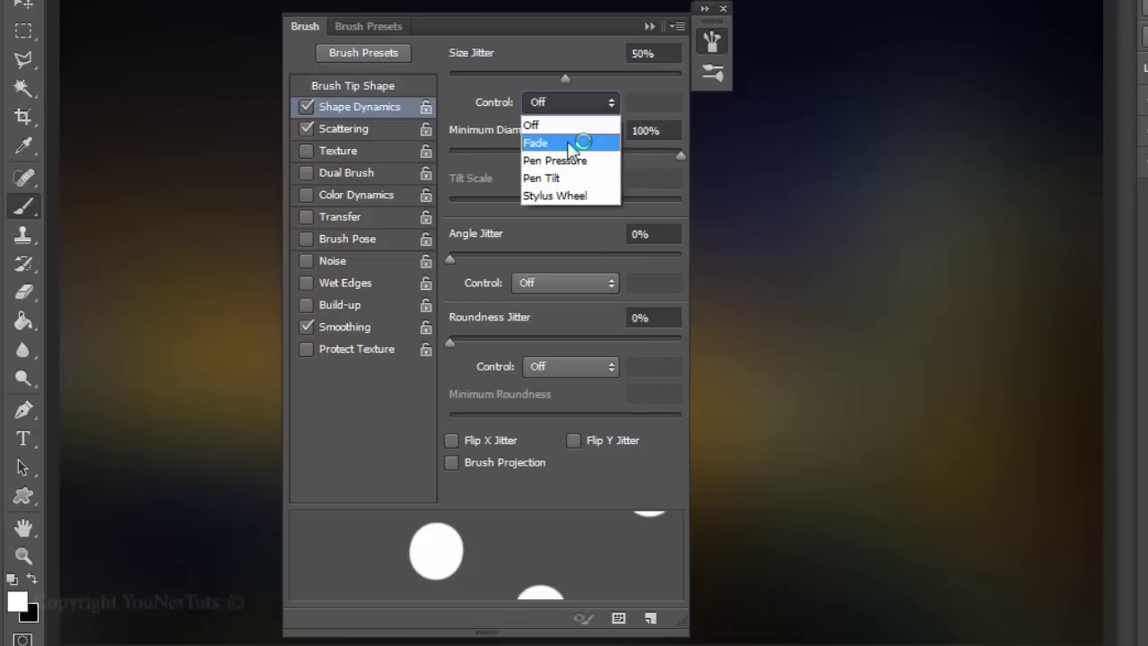
left_click(556, 141)
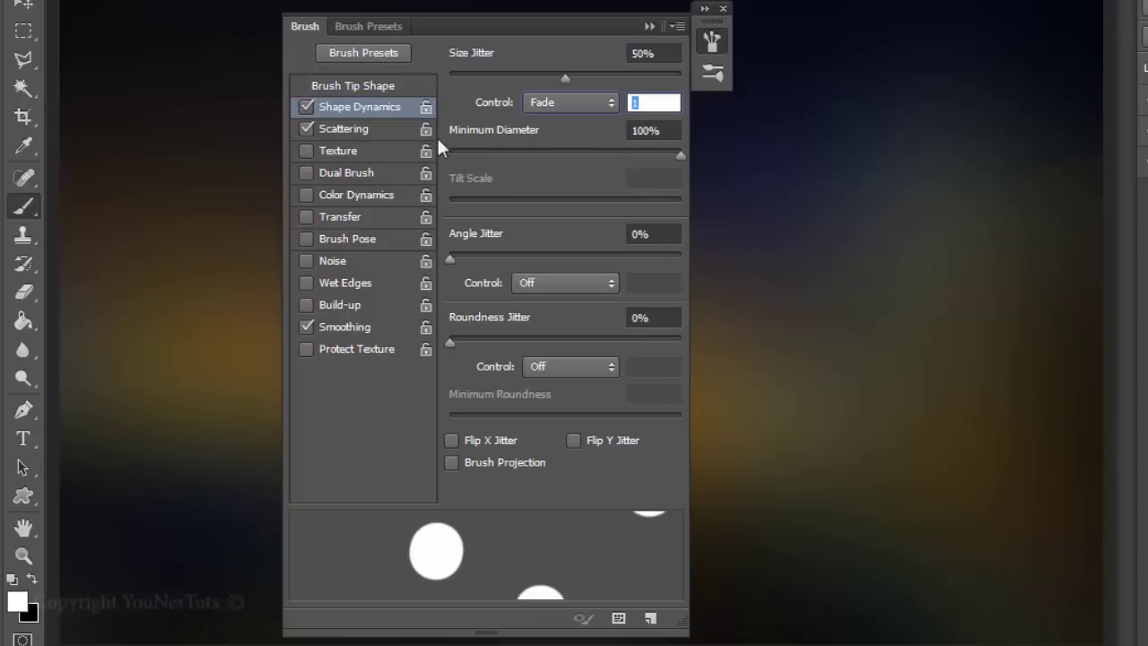
left_click(358, 130)
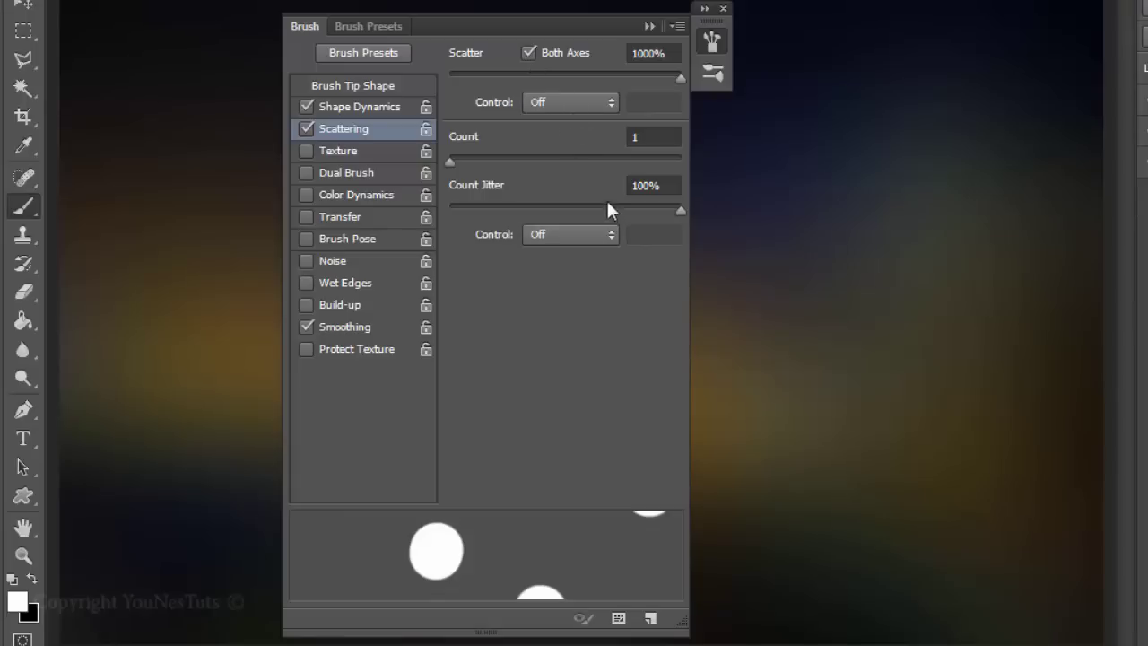
left_click(650, 28)
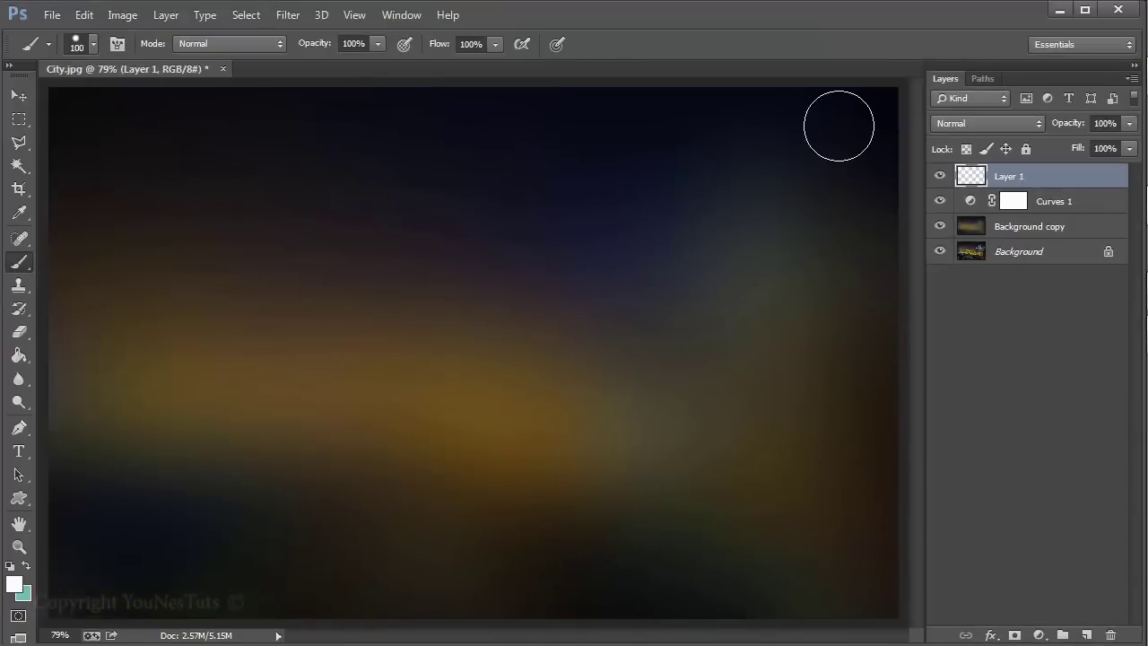
Paint scattered white dots on Layer 1 and blend them in Overlay at 50% opacity.
mouse_move(727, 202)
left_mouse_down()
mouse_move(427, 358)
mouse_move(98, 405)
mouse_move(340, 577)
mouse_move(871, 299)
mouse_move(672, 134)
mouse_move(403, 161)
mouse_move(120, 132)
left_mouse_up()
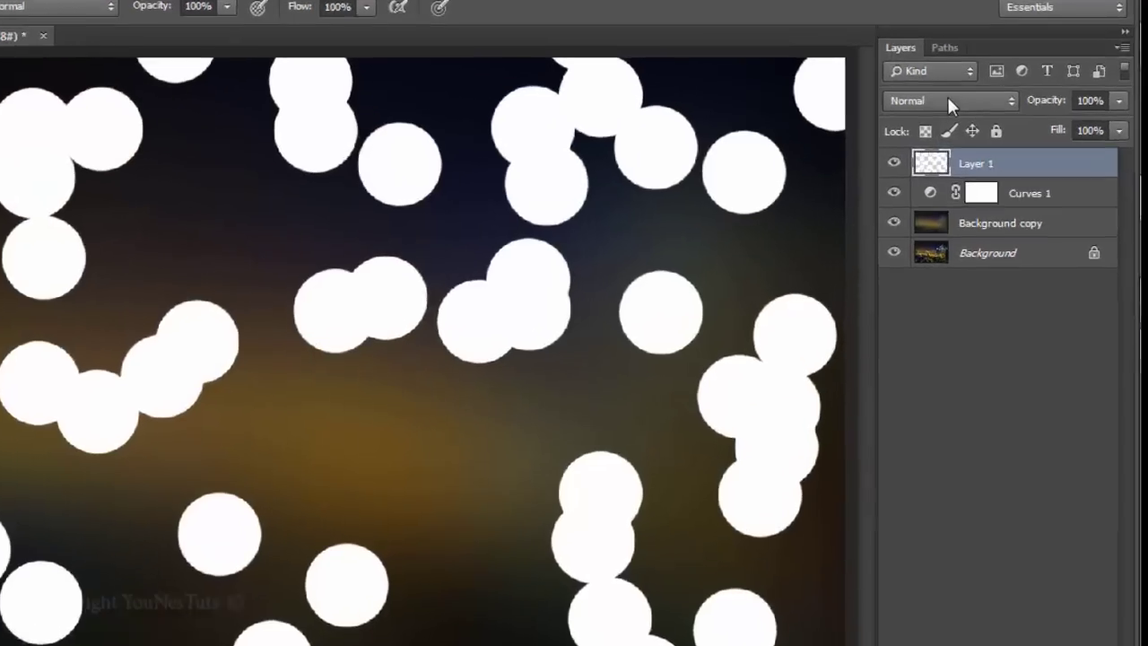
left_click(985, 123)
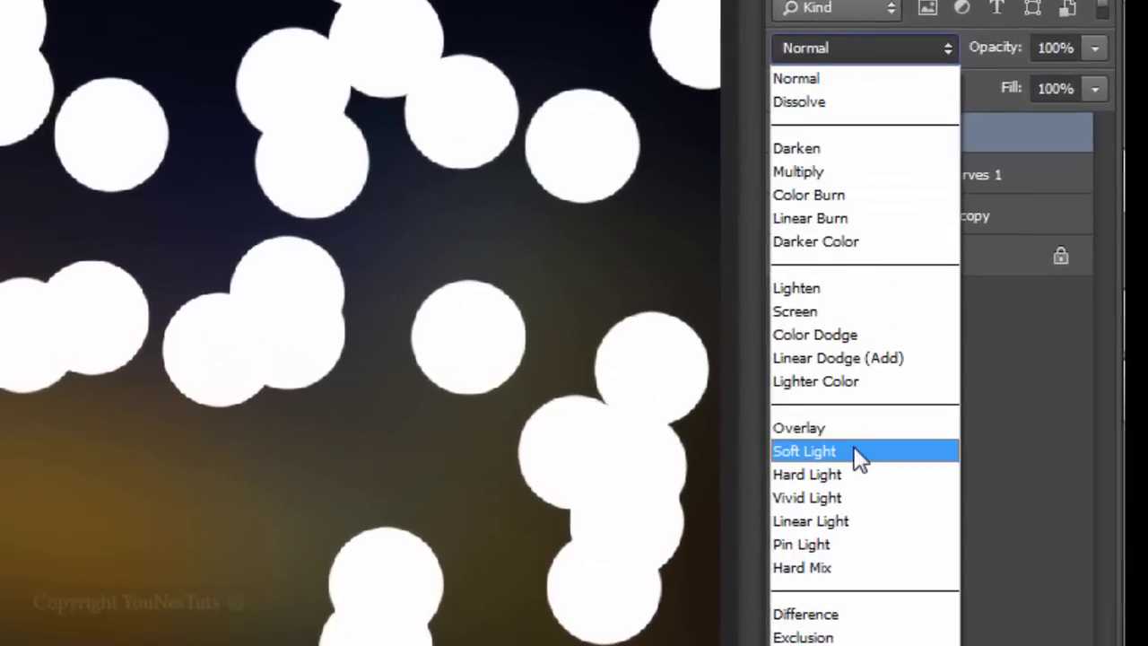
left_click(845, 429)
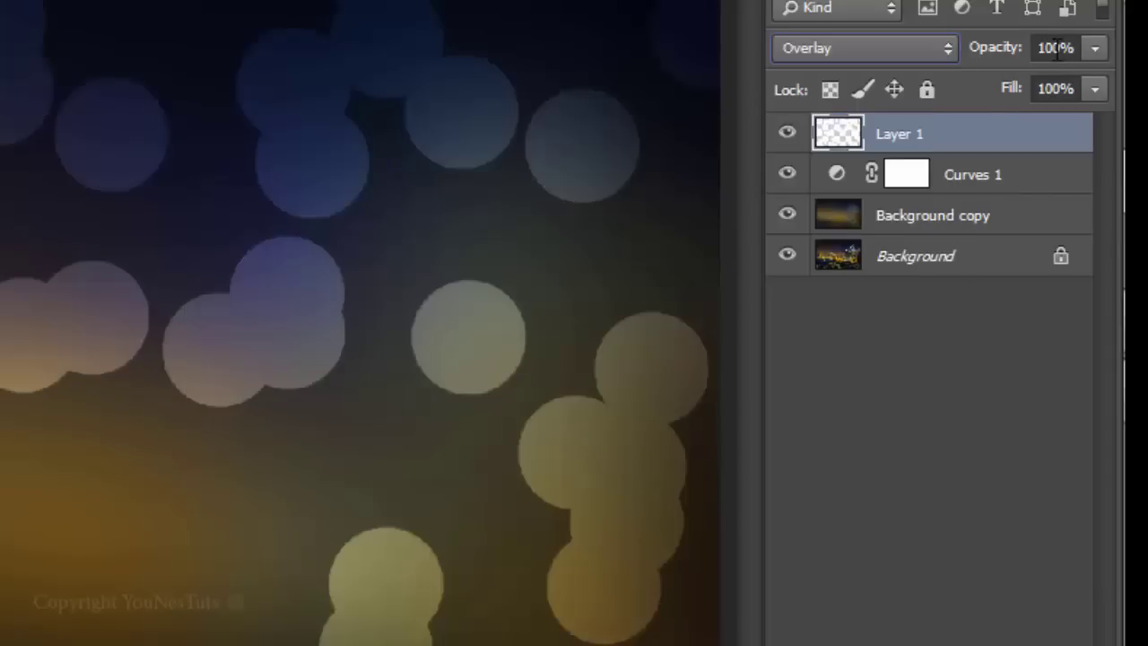
left_click(1058, 49)
type("50")
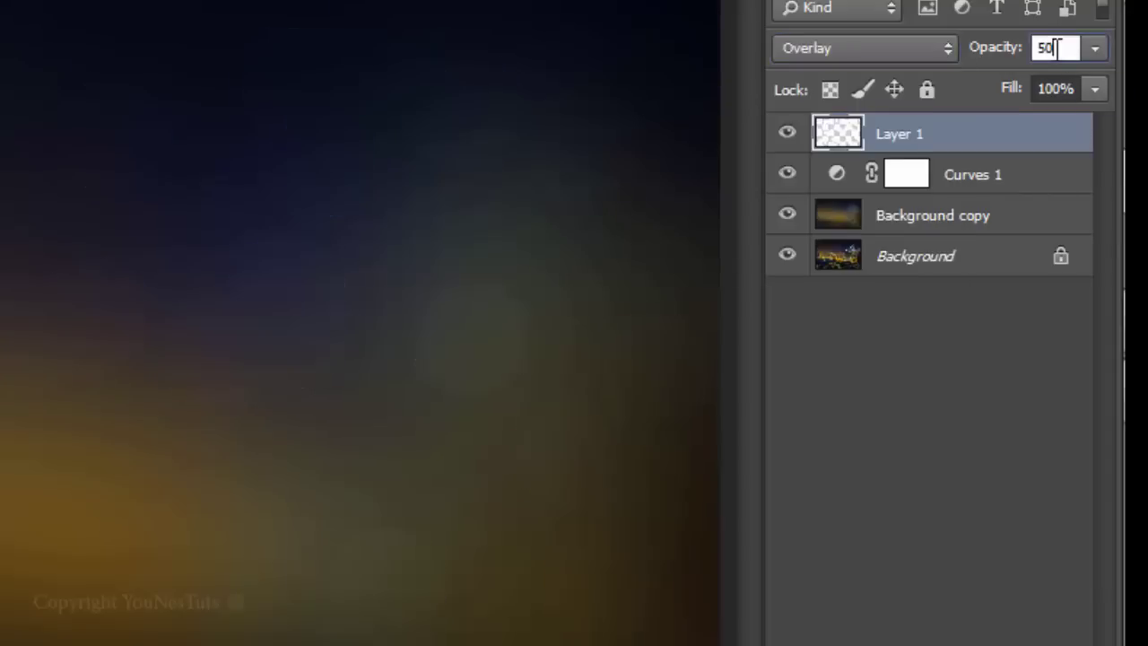
key("Return")
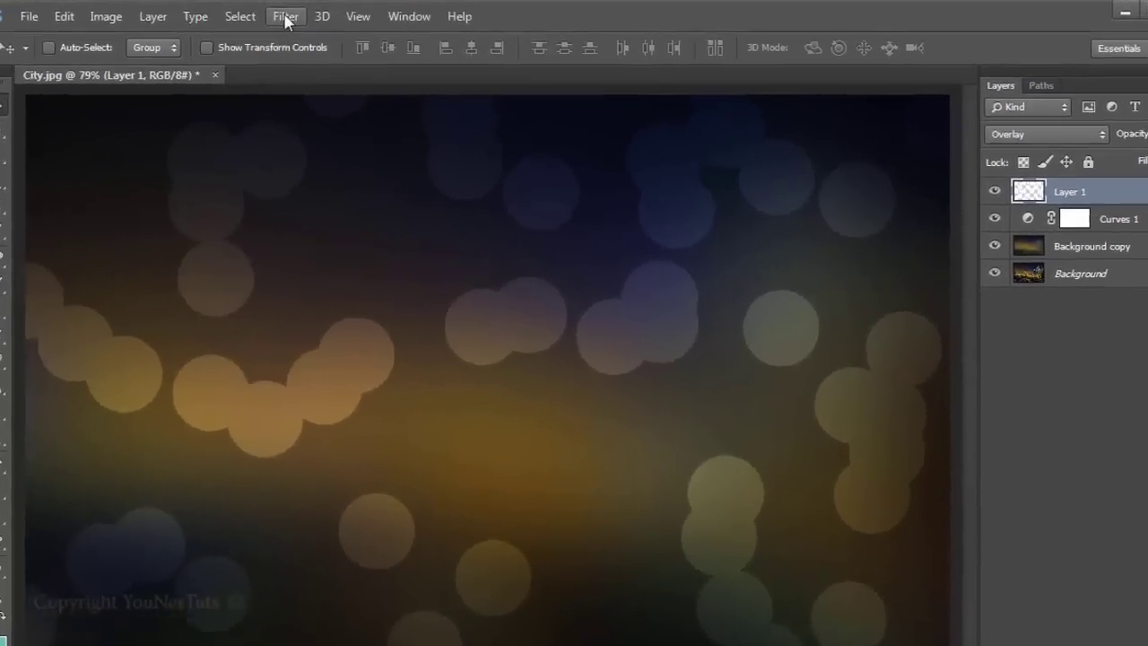
Soften Layer 1's dots with a 16-pixel Gaussian Blur and add an empty Layer 2.
left_click(287, 15)
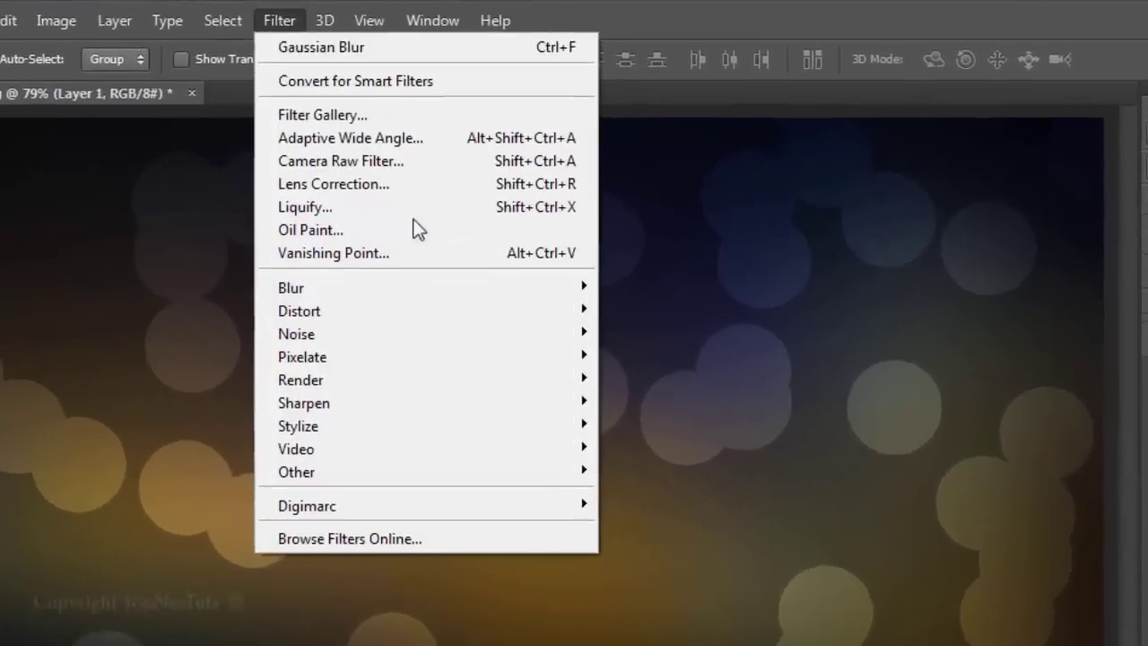
mouse_move(439, 325)
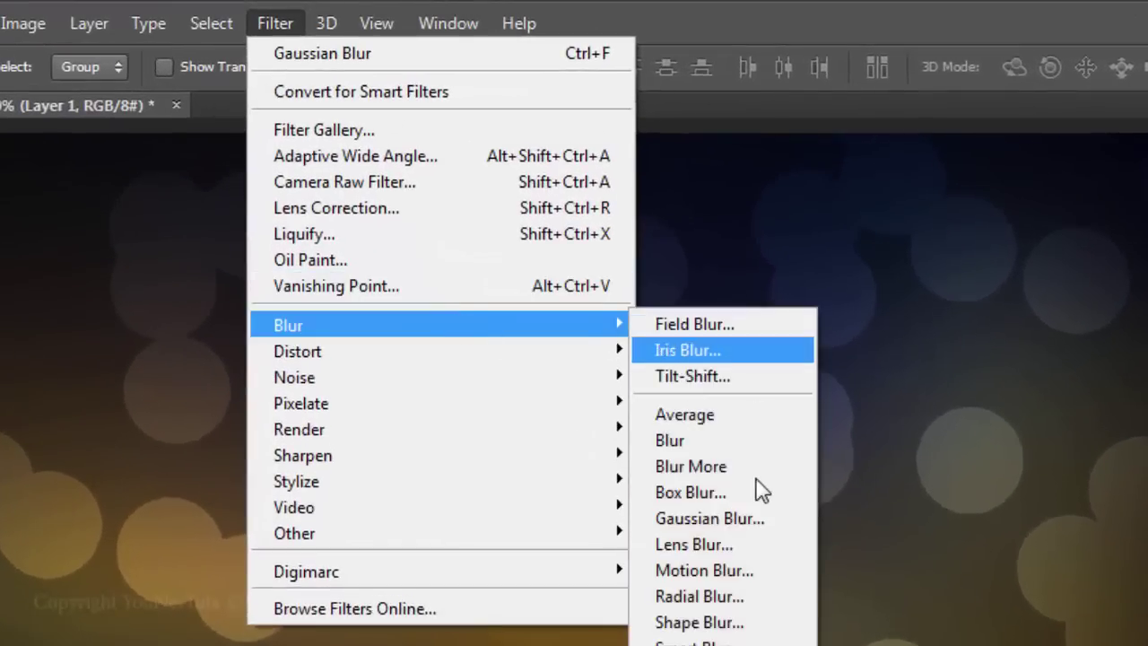
left_click(750, 515)
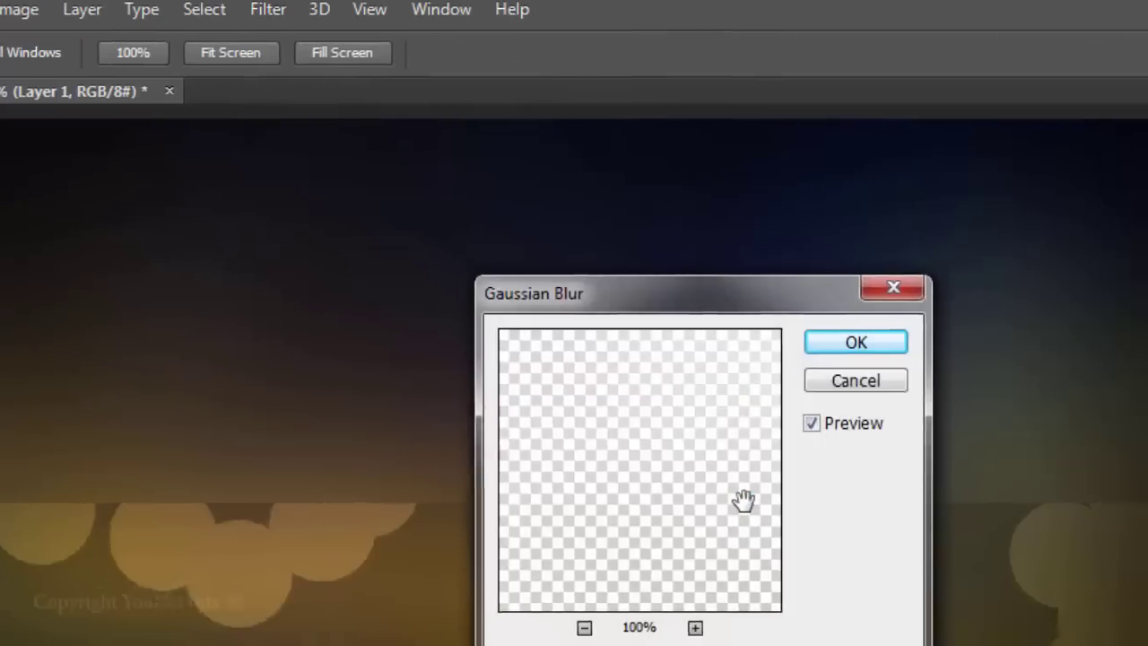
type("16")
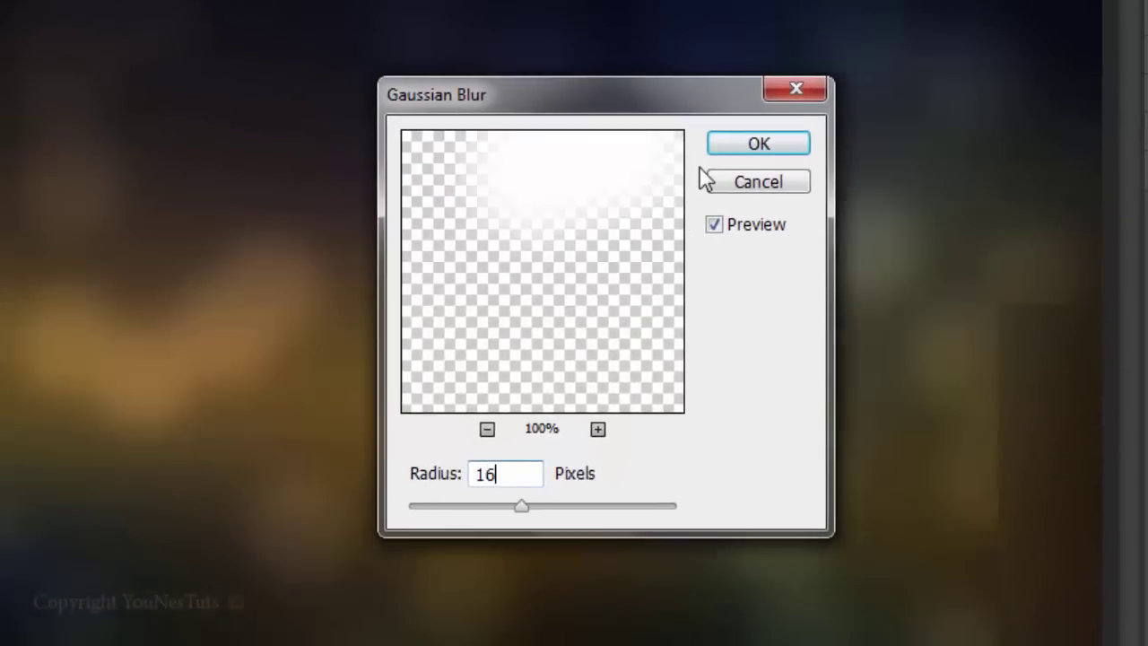
left_click(738, 145)
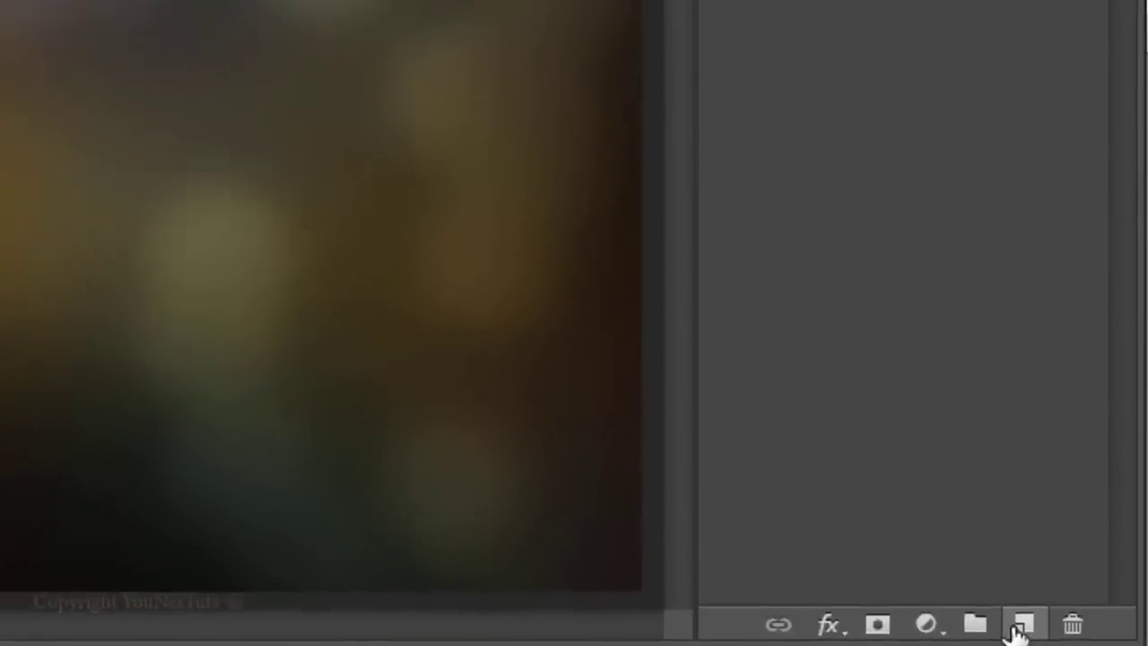
left_click(1021, 626)
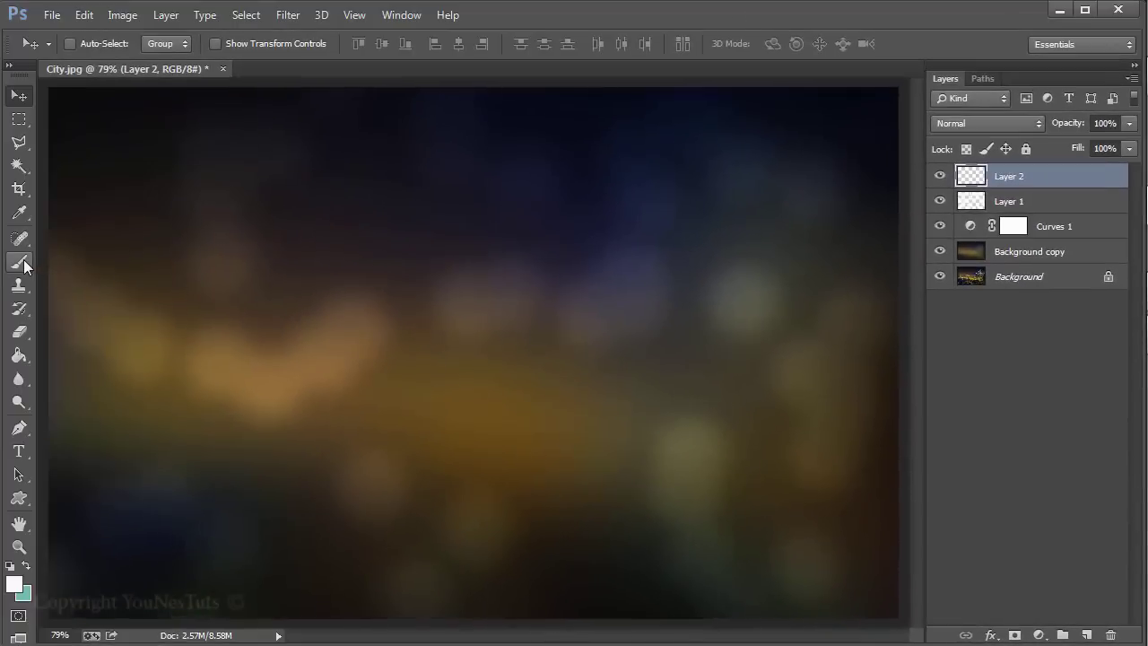
Stamp twelve scattered white bokeh dots on Layer 2 with the brush.
left_click(20, 262)
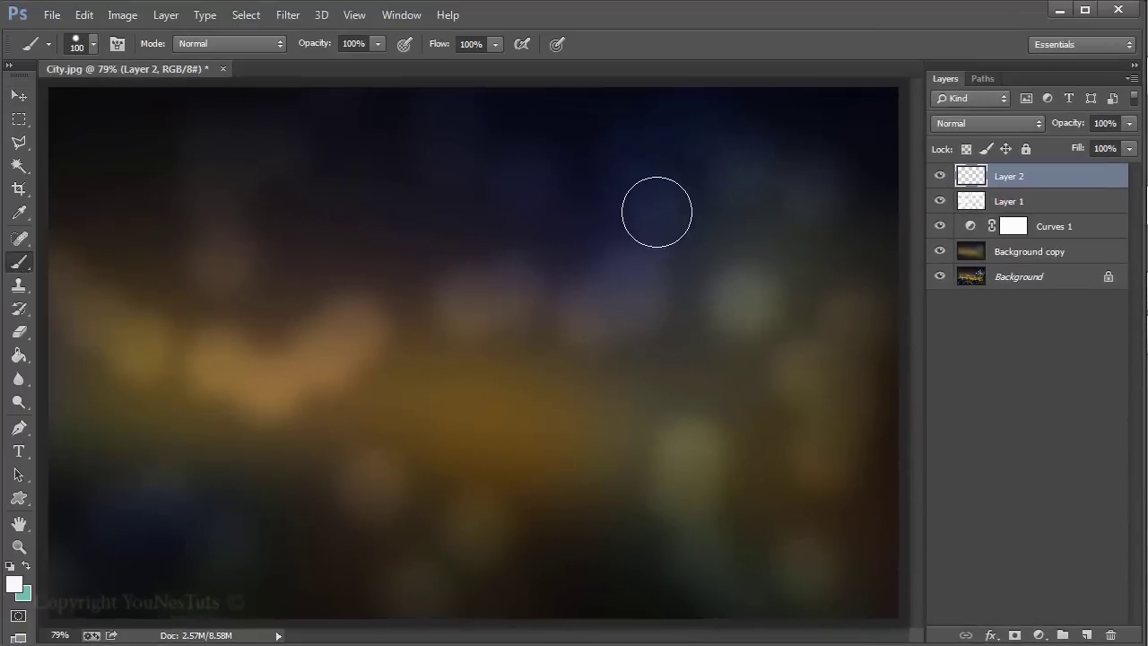
left_click(799, 112)
left_click(773, 423)
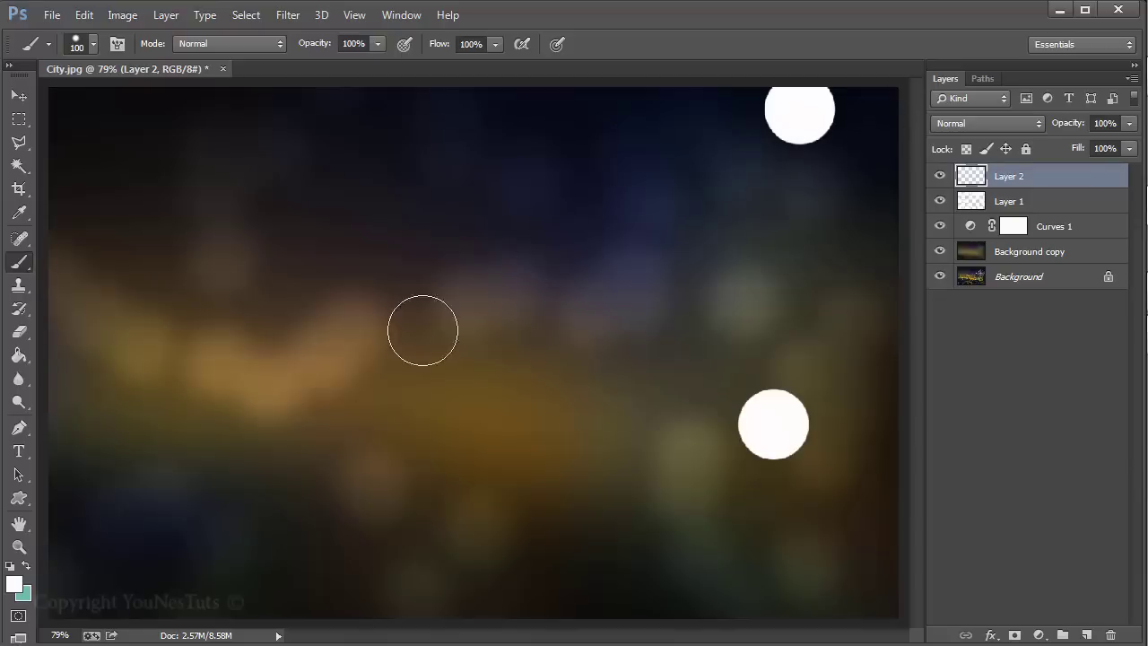
left_click(556, 237)
left_click(492, 390)
left_click(178, 442)
left_click(823, 544)
left_click(743, 245)
left_click(139, 153)
left_click(179, 214)
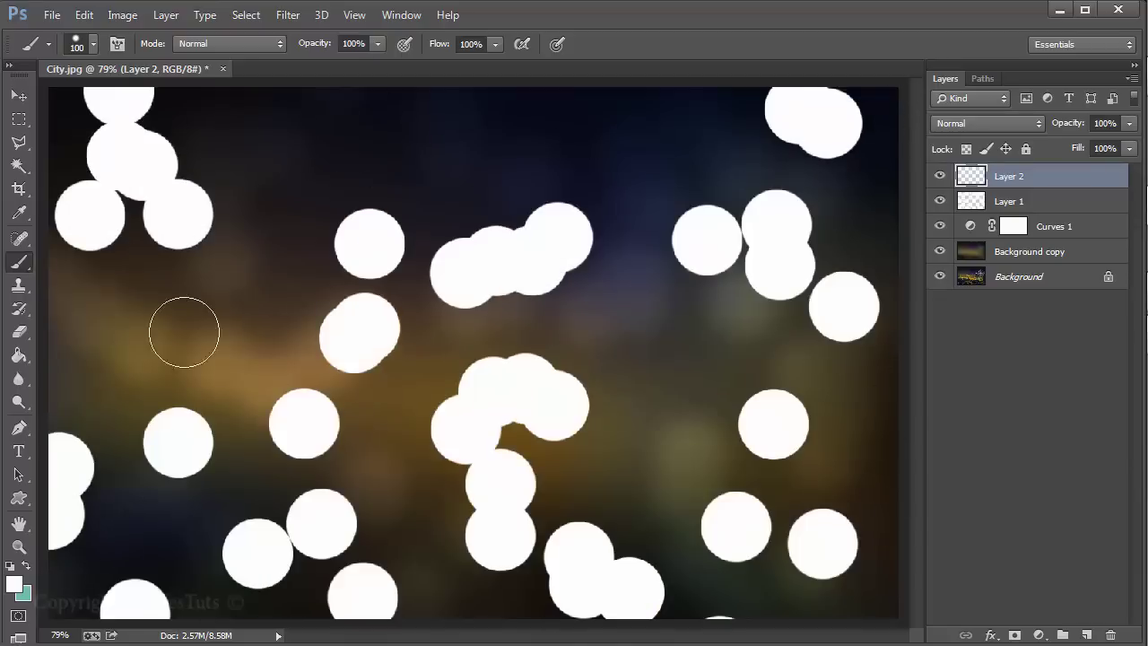
left_click(302, 225)
left_click(293, 379)
left_click(434, 248)
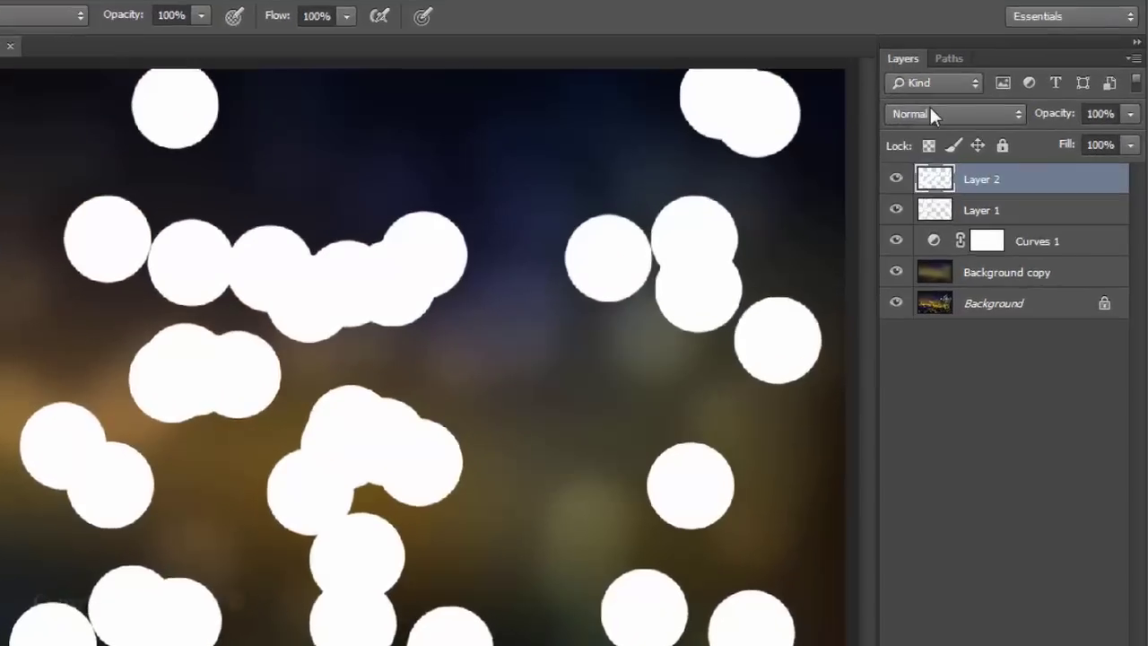
Set Layer 2 to Overlay blend mode at 50% opacity.
left_click(930, 110)
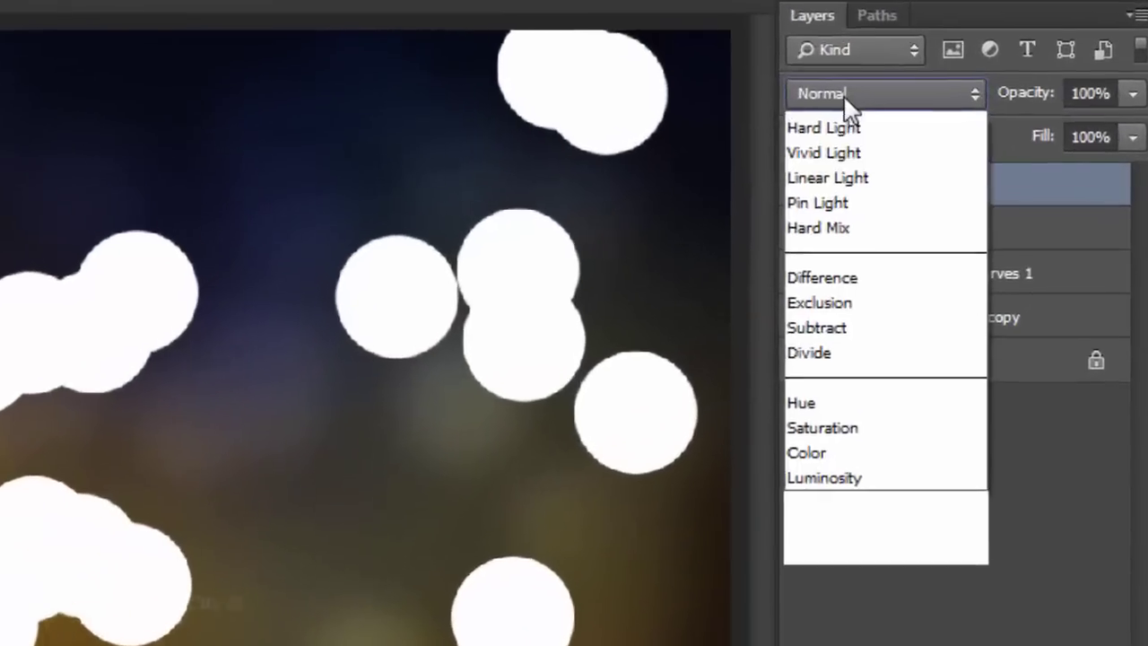
left_click(822, 552)
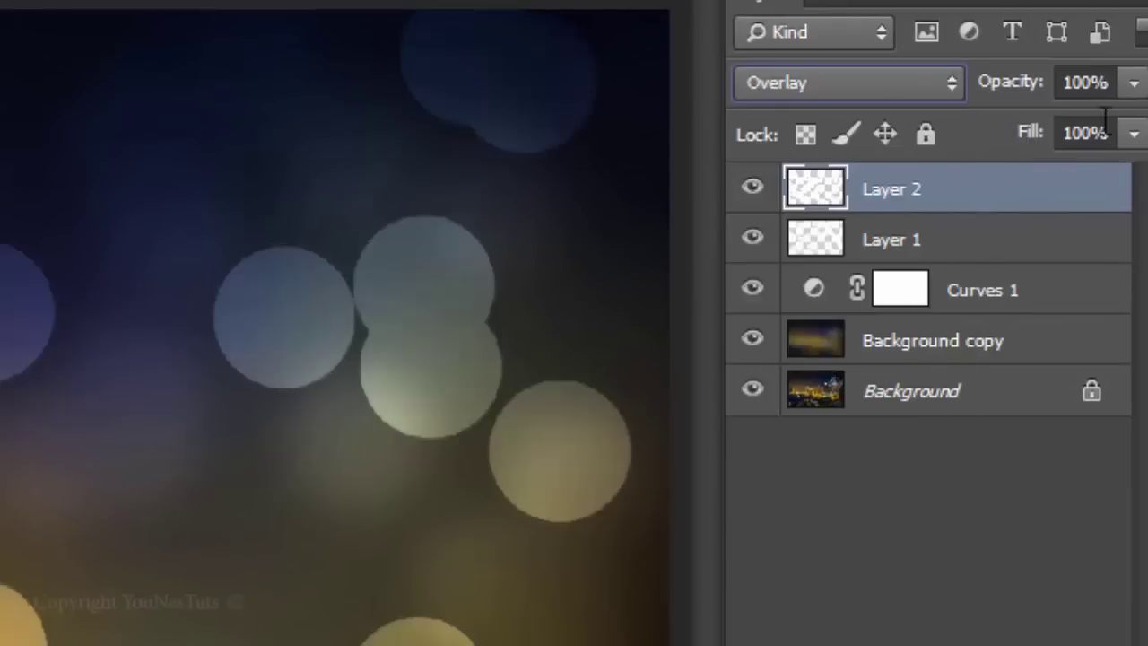
left_click(1097, 81)
type("5")
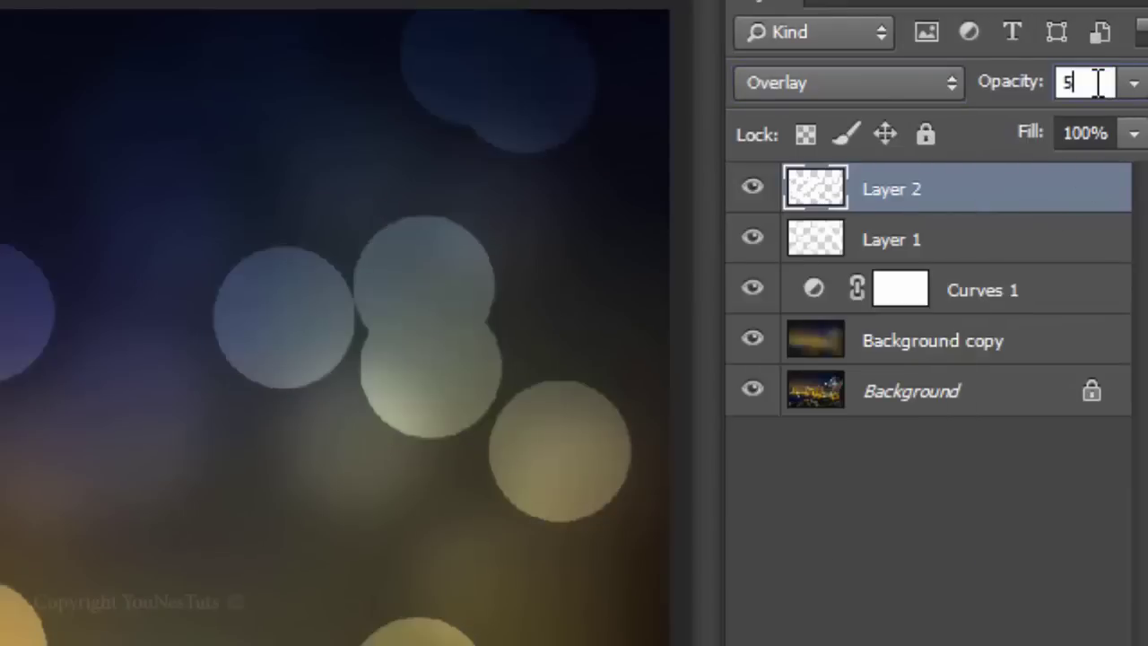
type("0")
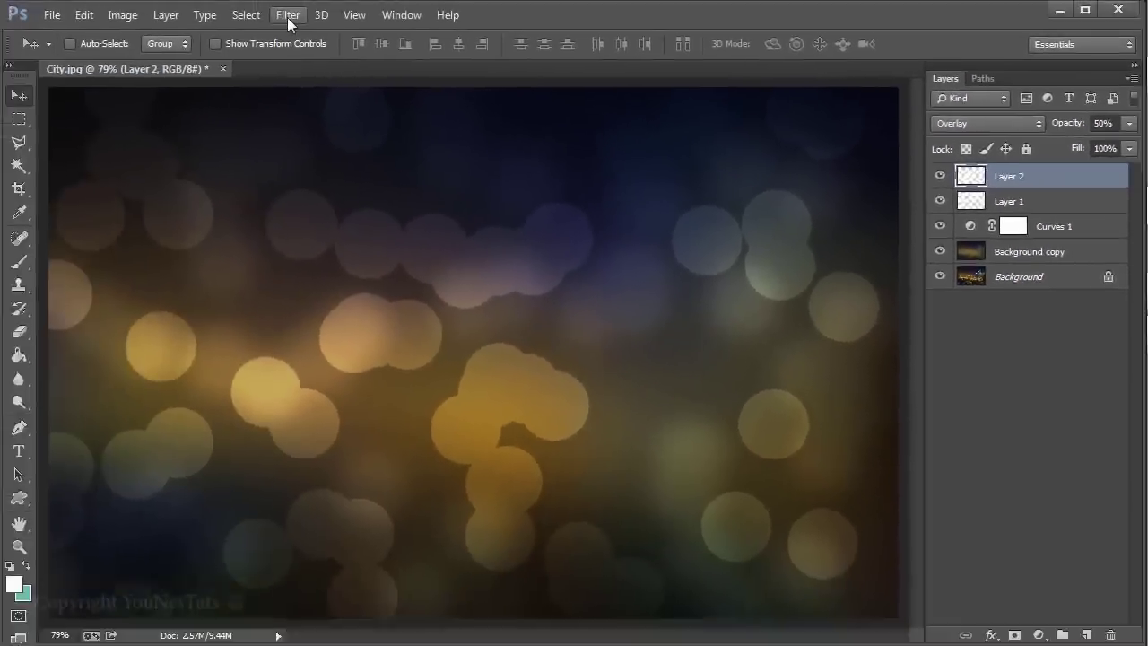
Blur Layer 2's dots with a 12-pixel Gaussian Blur and add an empty Layer 3.
left_click(505, 15)
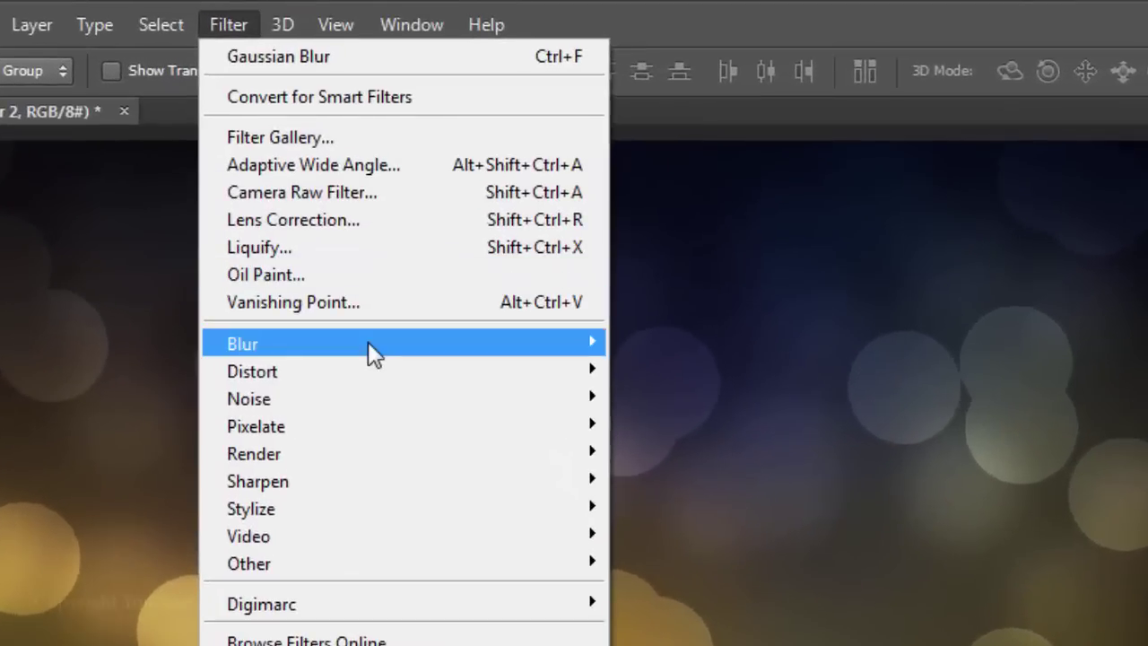
mouse_move(269, 343)
left_click(730, 546)
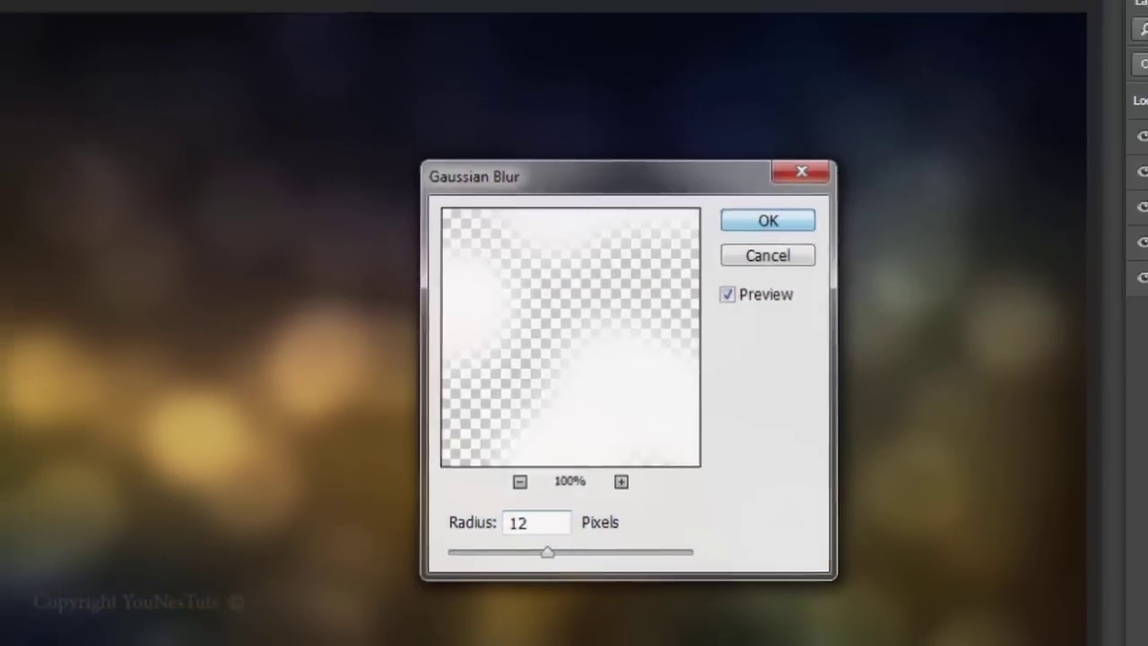
left_click(817, 211)
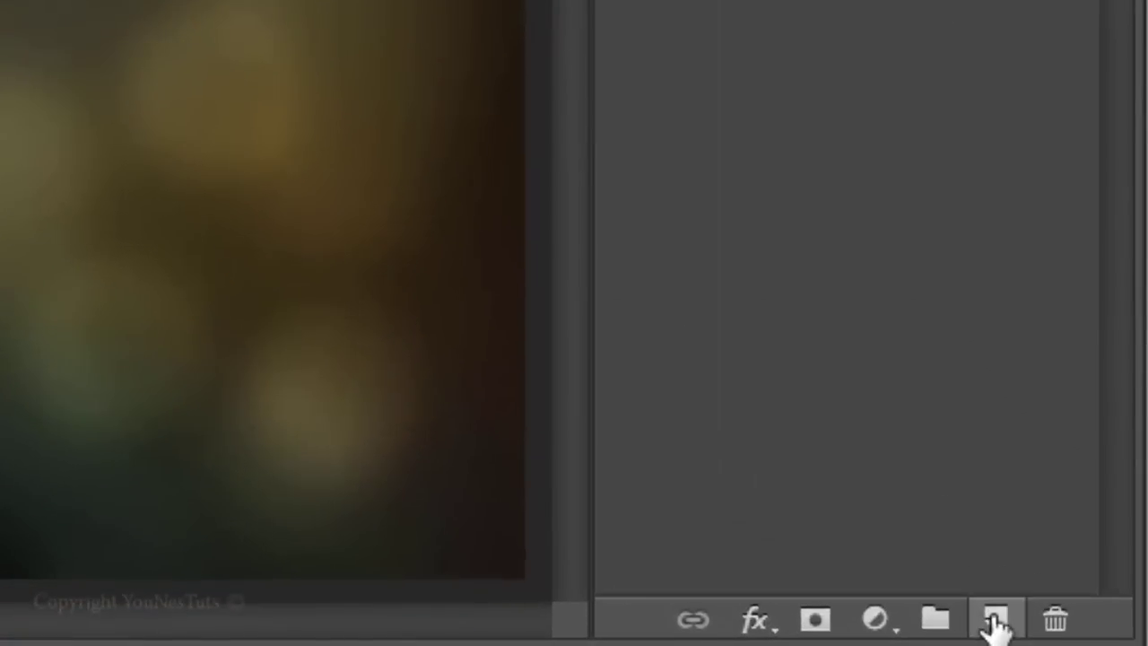
left_click(995, 621)
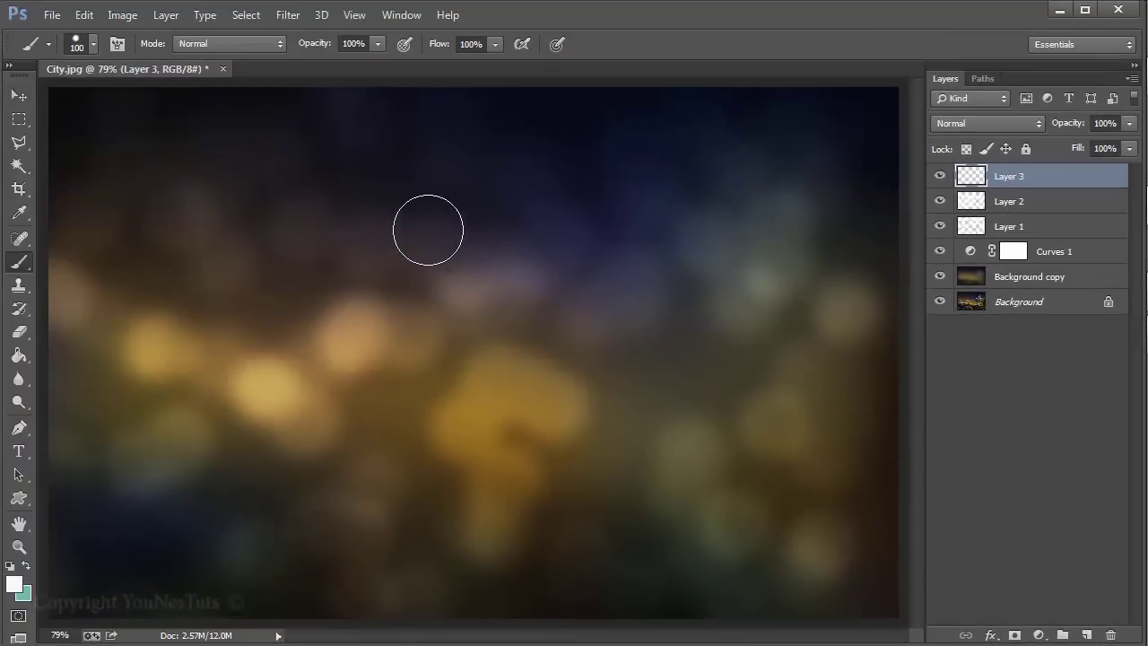
Stamp thirteen scattered white bokeh dots on Layer 3 with the brush.
left_click(413, 220)
left_click(499, 267)
left_click(736, 167)
left_click(685, 602)
left_click(799, 362)
left_click(582, 397)
left_click(128, 329)
left_click(741, 531)
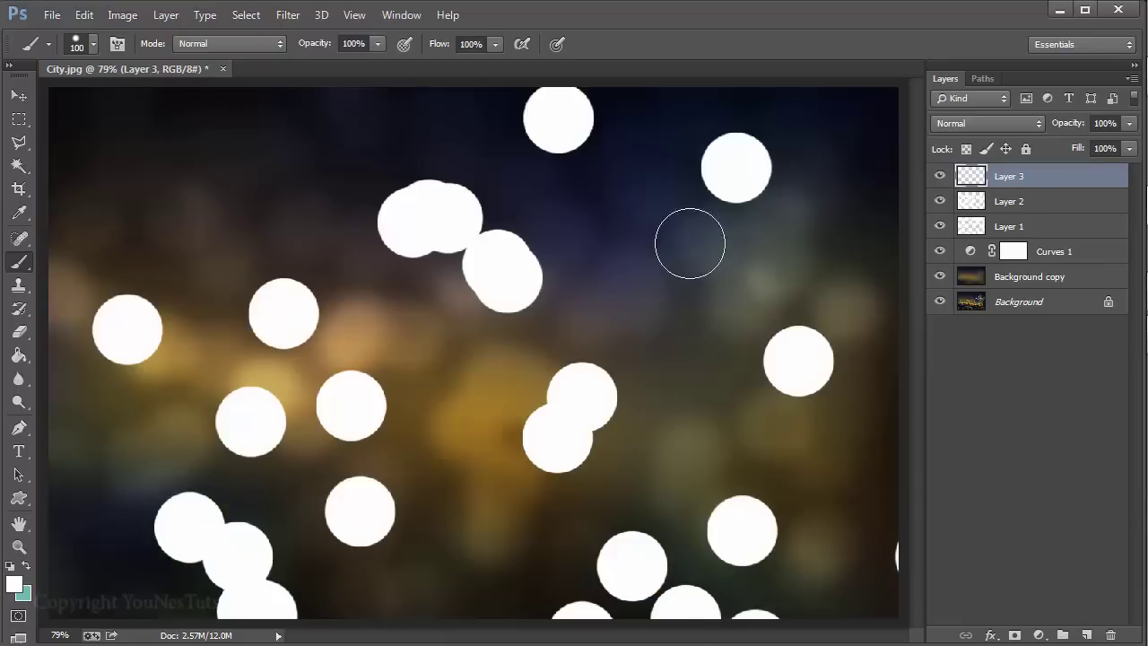
left_click(690, 266)
left_click(176, 401)
left_click(94, 157)
left_click(789, 139)
left_click(769, 244)
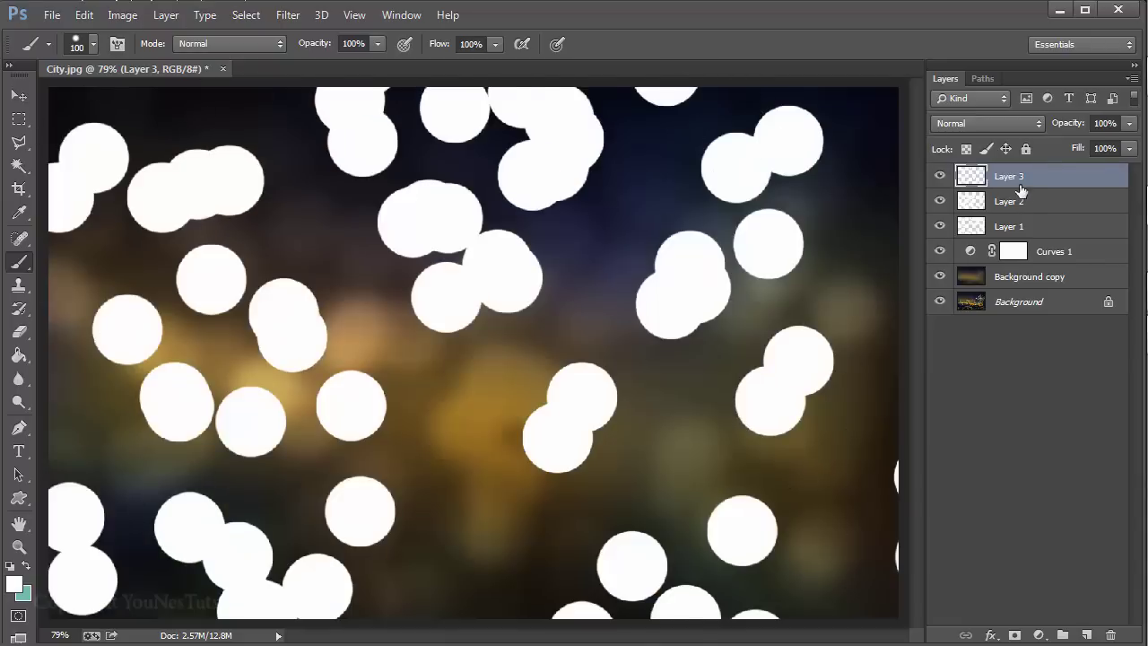
Set Layer 3 to Overlay blend mode at 50% opacity.
left_click(958, 124)
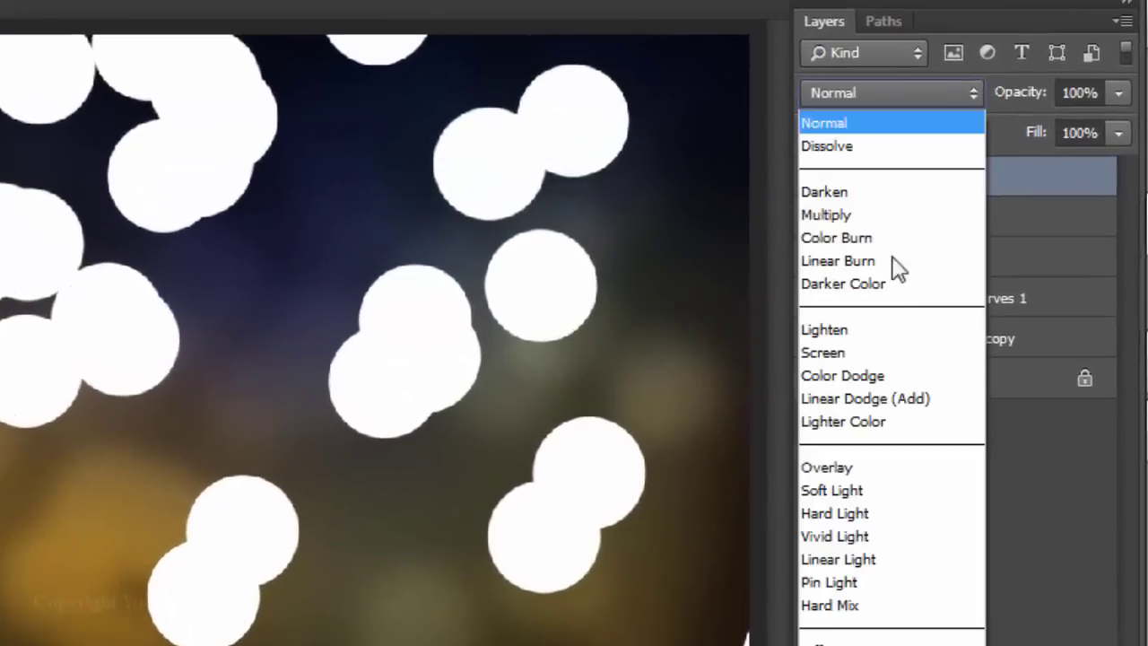
left_click(914, 467)
left_click(1073, 92)
double_click(1073, 93)
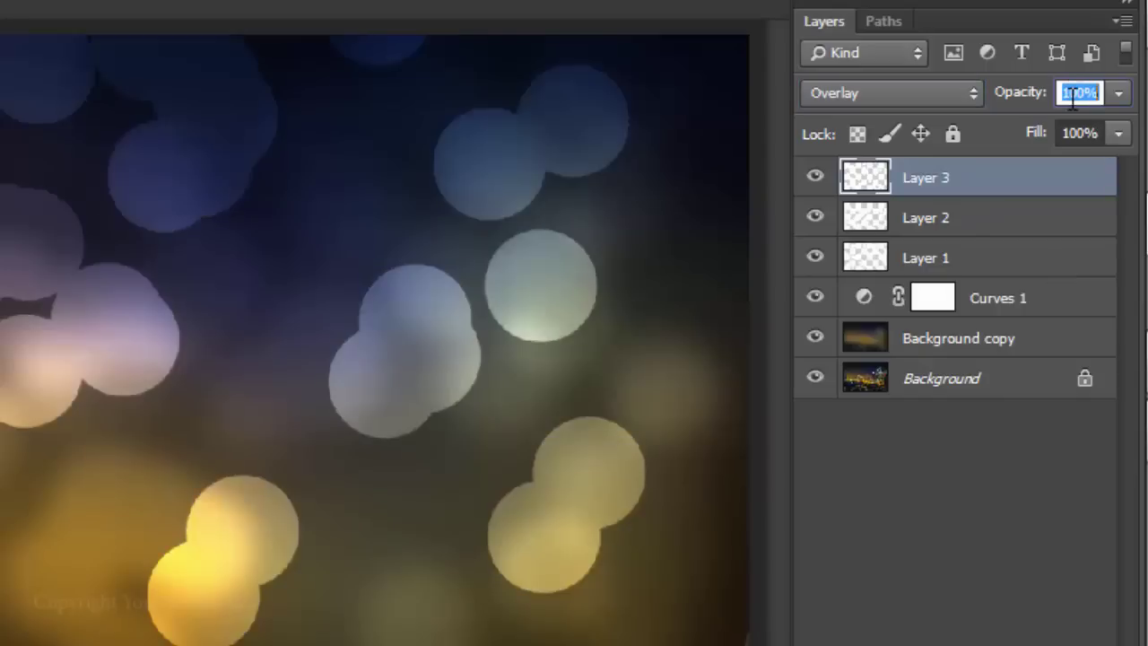
type("50")
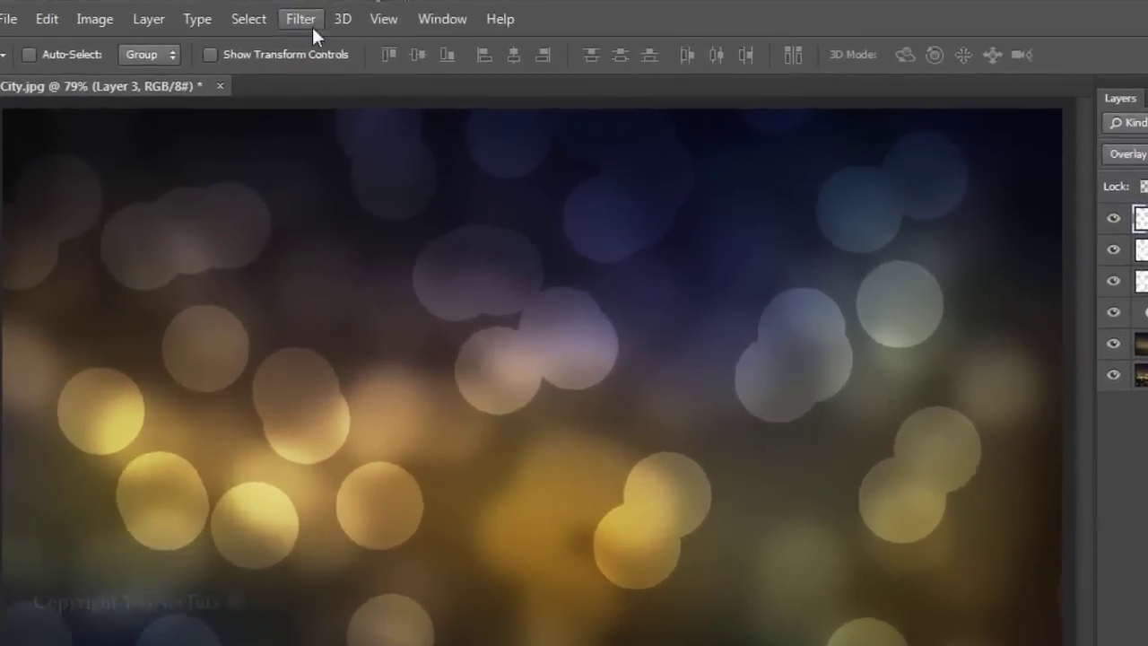
Soften Layer 3's dots with an 8-pixel Gaussian Blur.
left_click(307, 20)
mouse_move(457, 295)
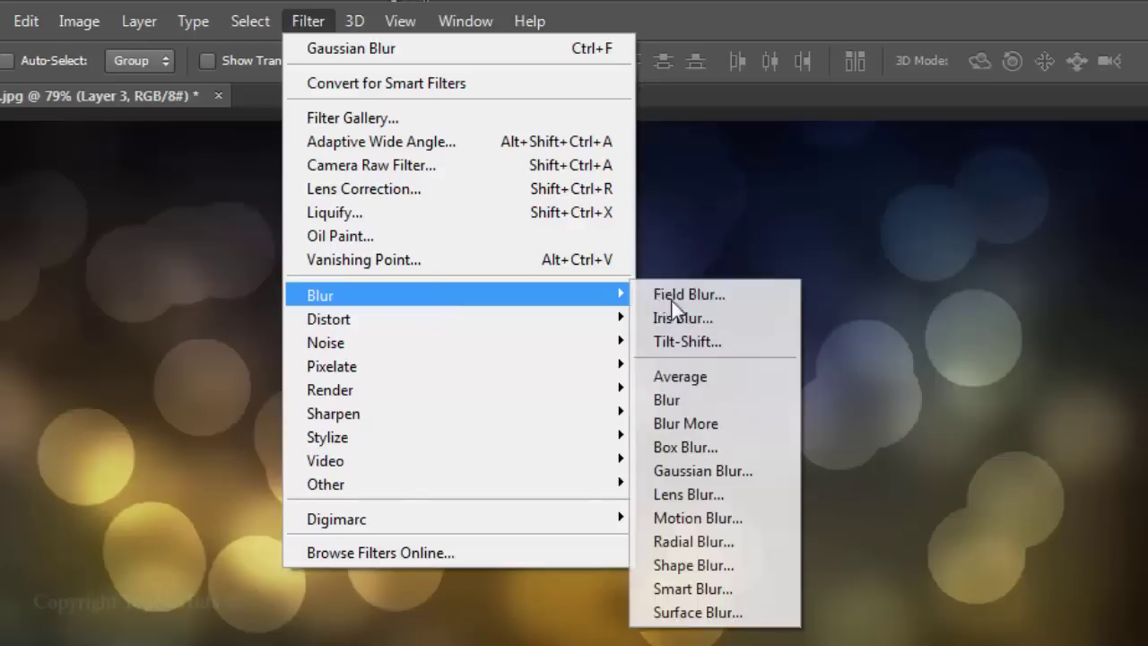
left_click(733, 475)
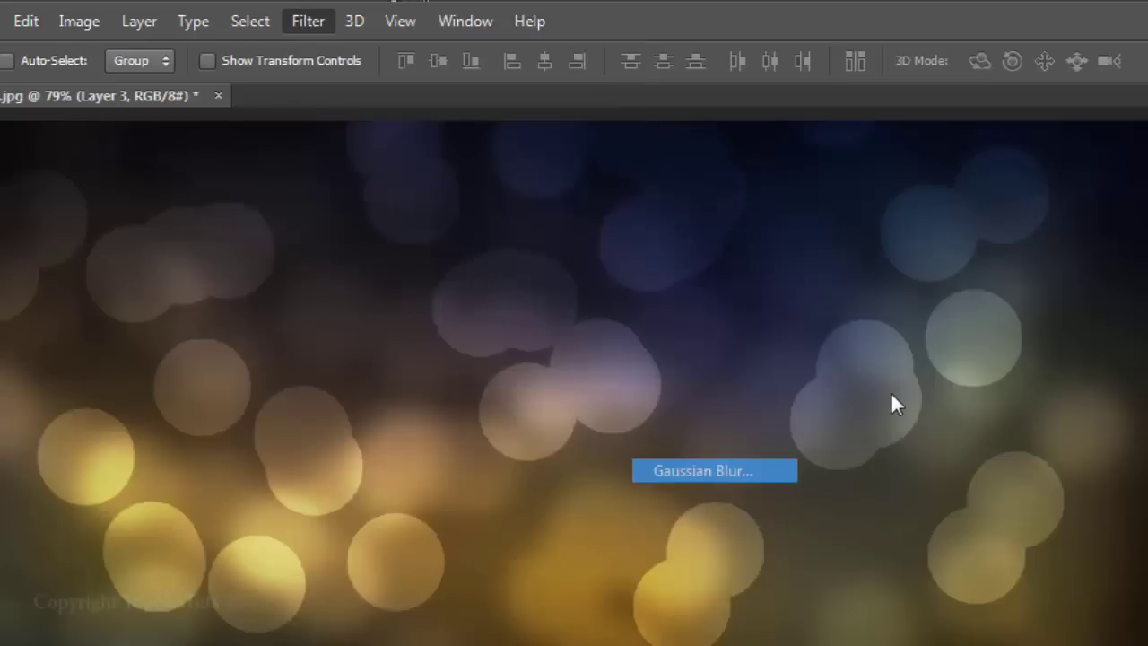
type("8")
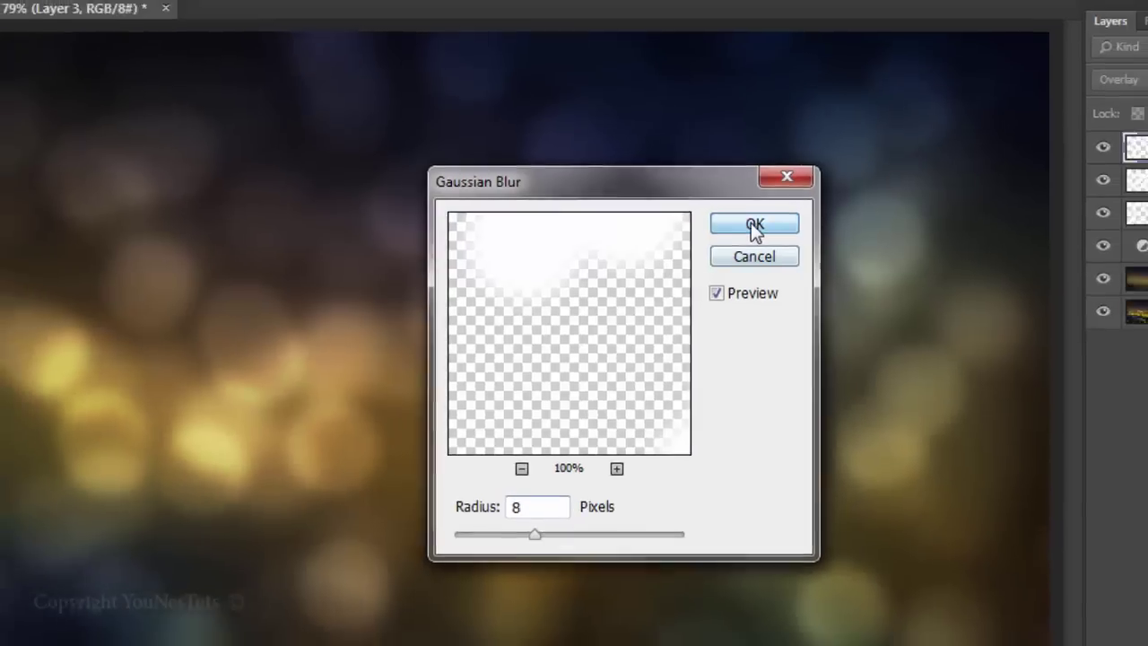
left_click(754, 226)
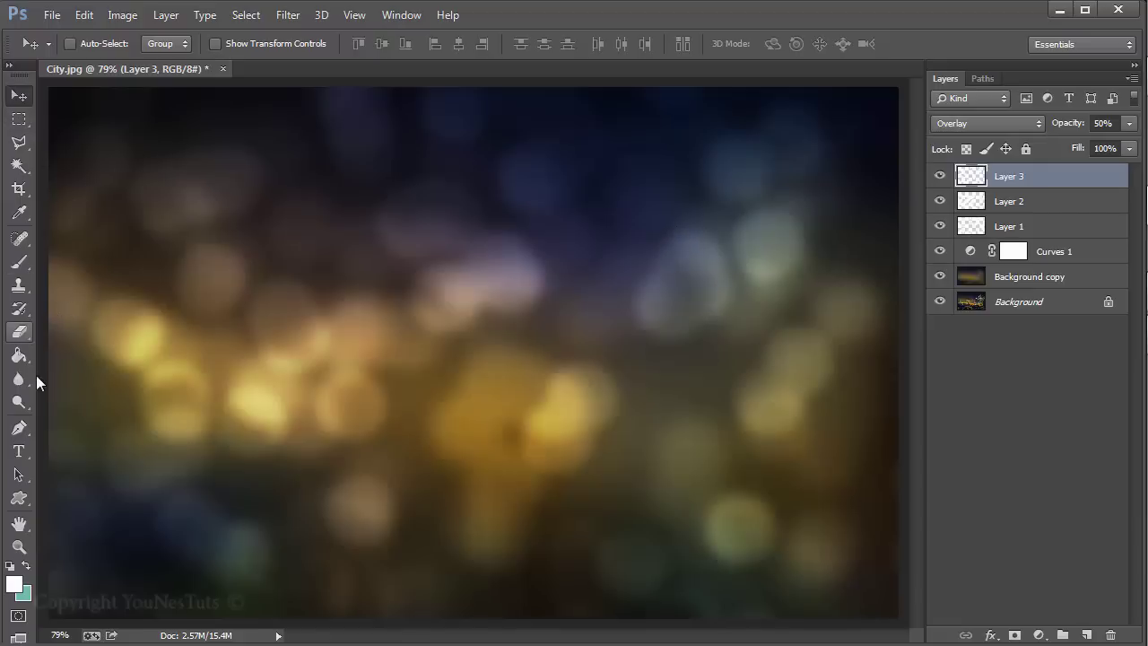
Select the Type tool with the Dosis font family.
key("s")
left_click(25, 453)
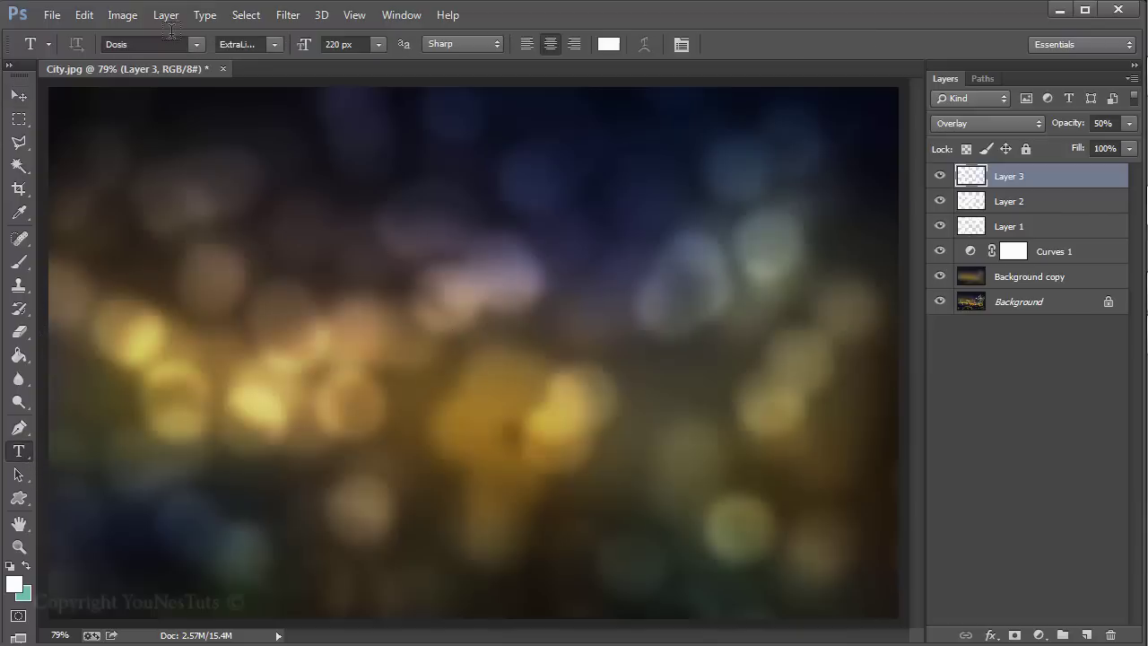
left_click(192, 45)
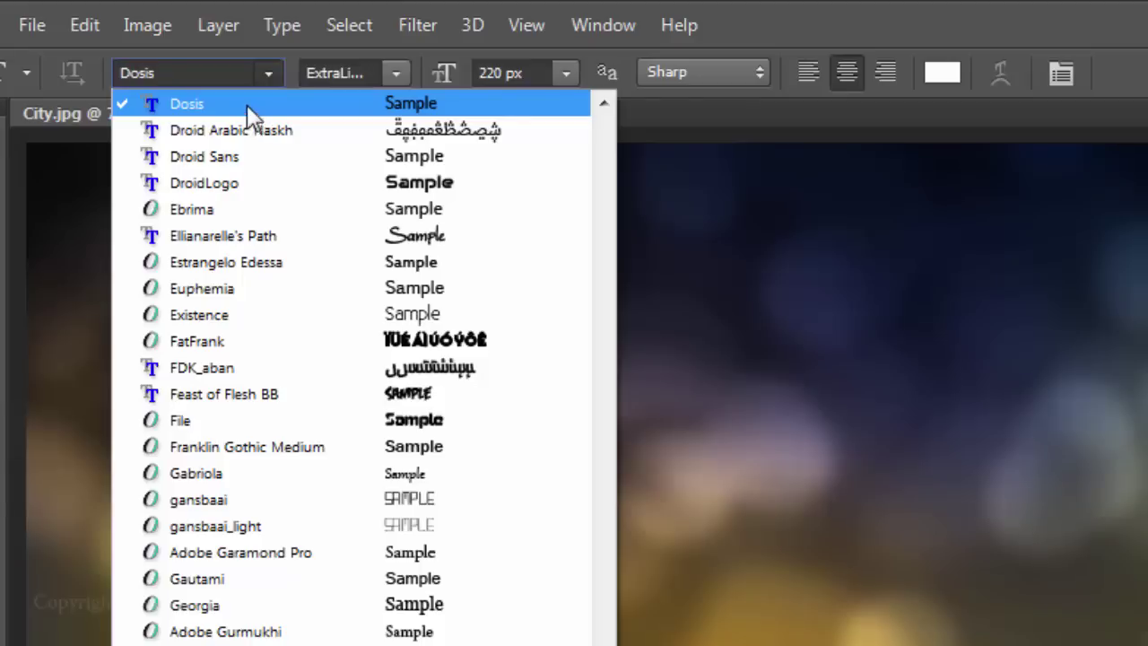
left_click(247, 104)
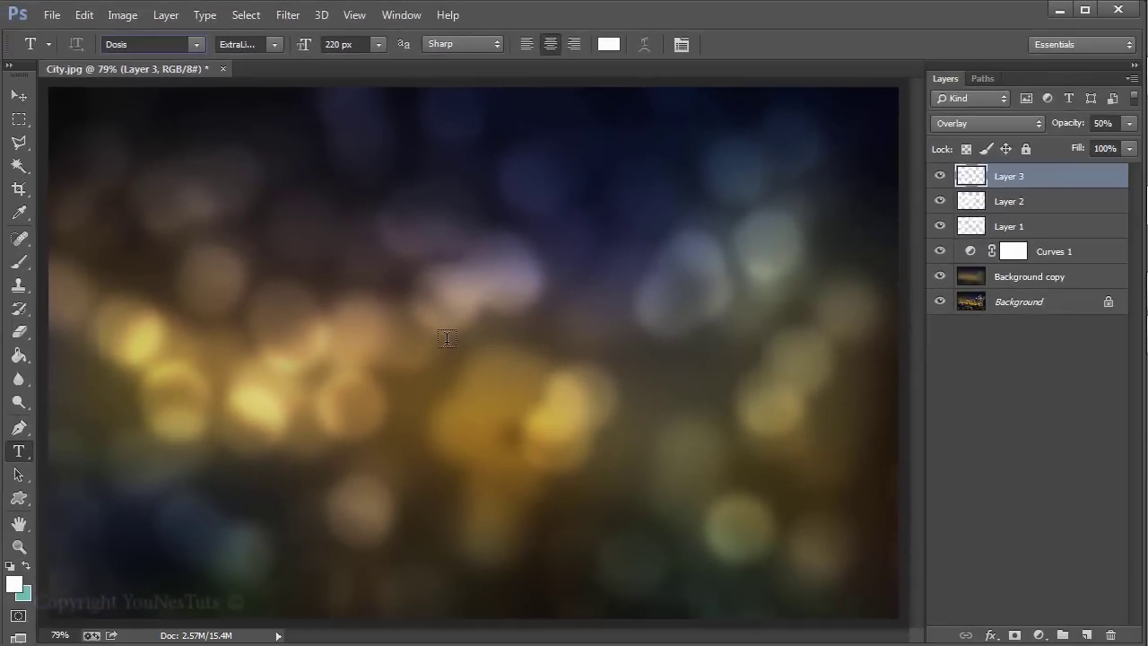
Type 'NEW YORK' in white on the canvas and commit the text layer.
left_click(446, 338)
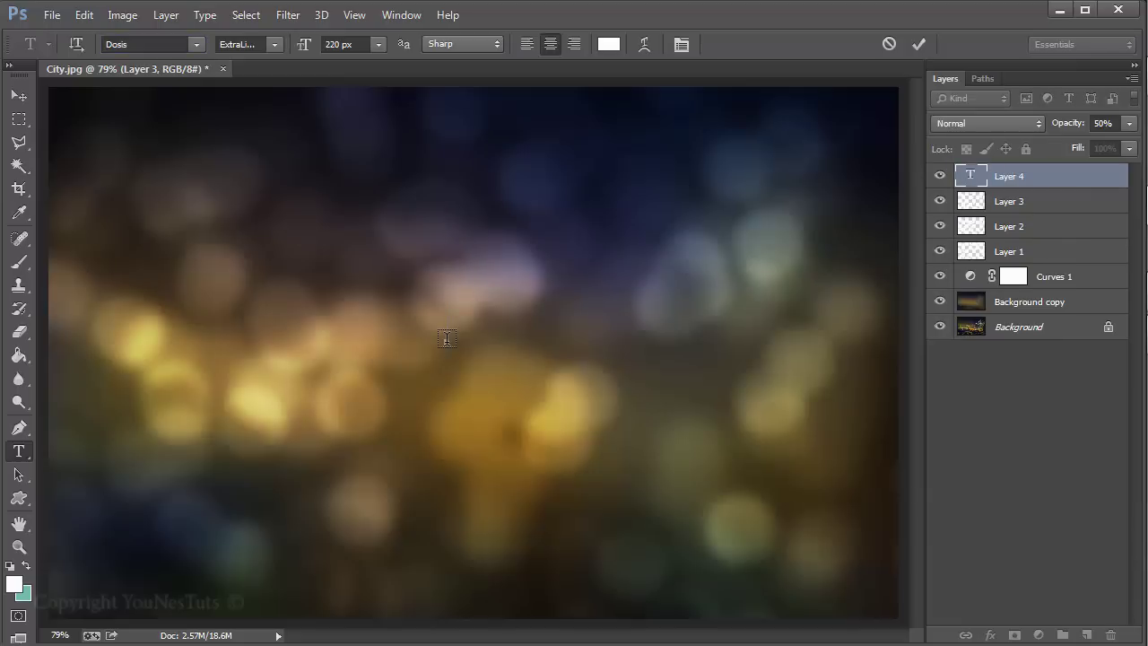
type("N")
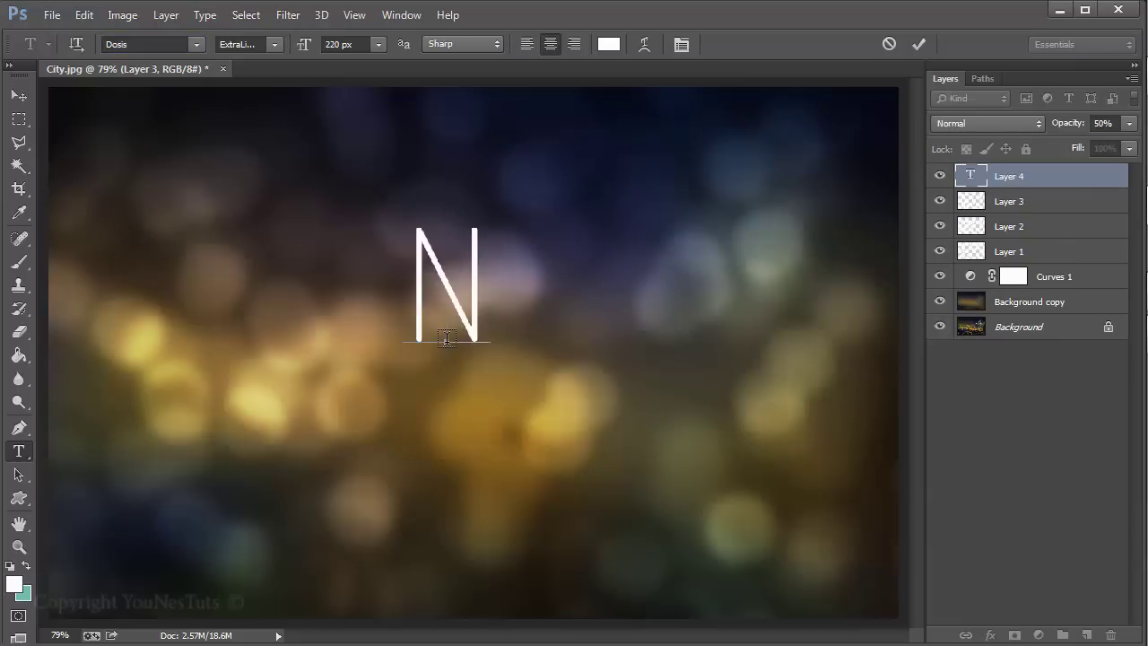
type("ew")
key("BackSpace")
key("BackSpace")
type("EW  ")
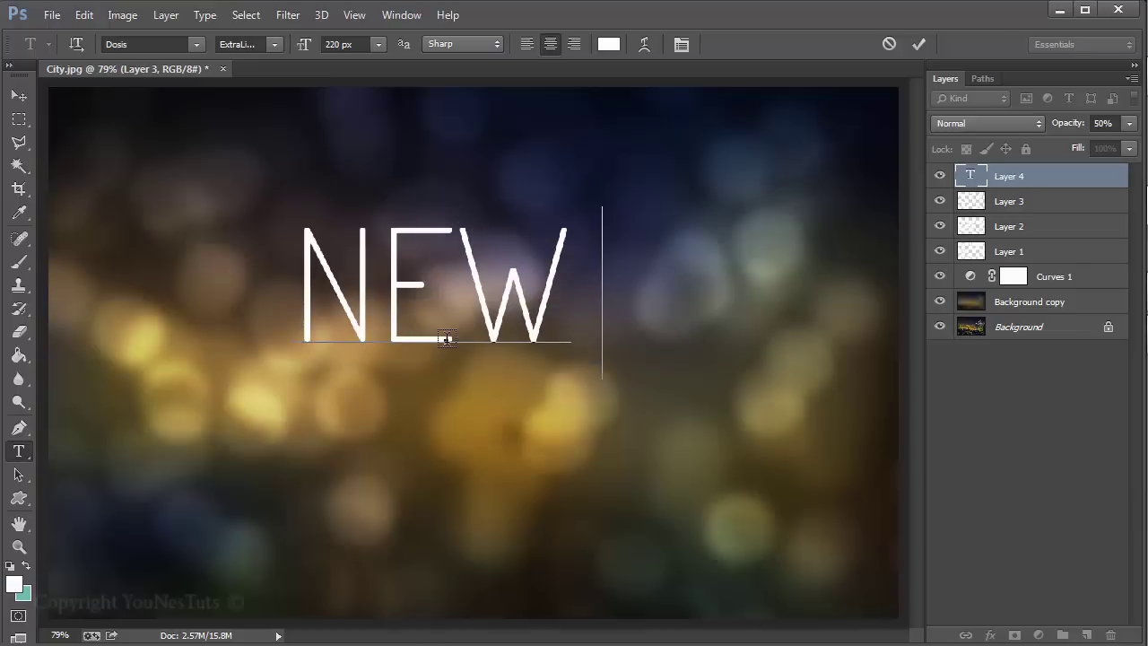
type("YORK")
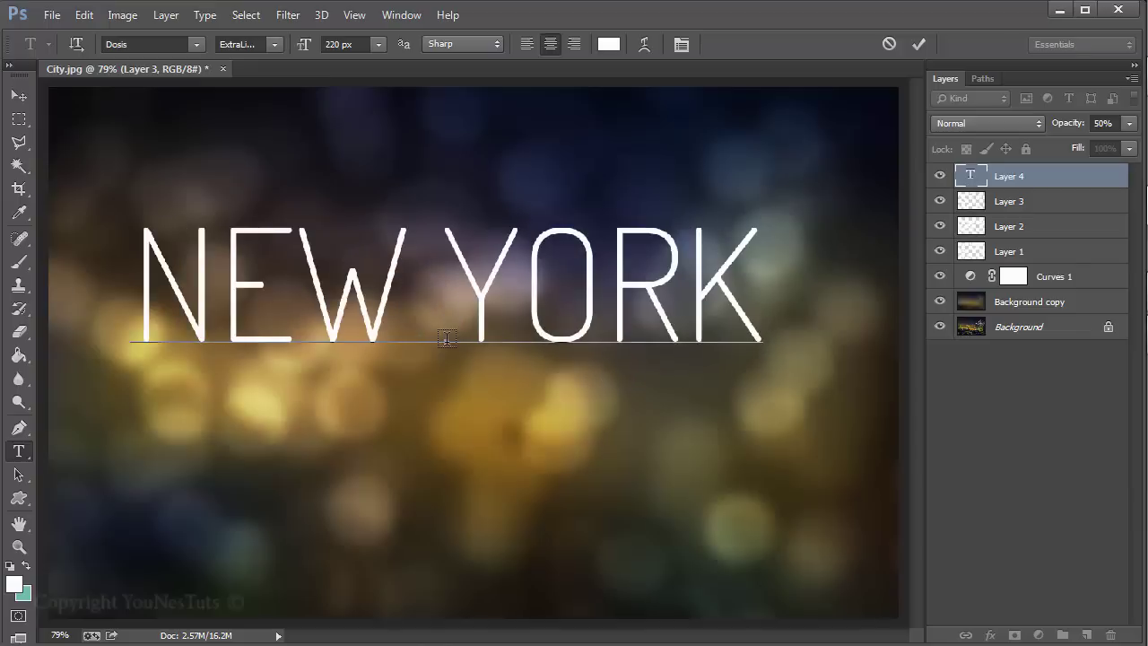
left_click(19, 95)
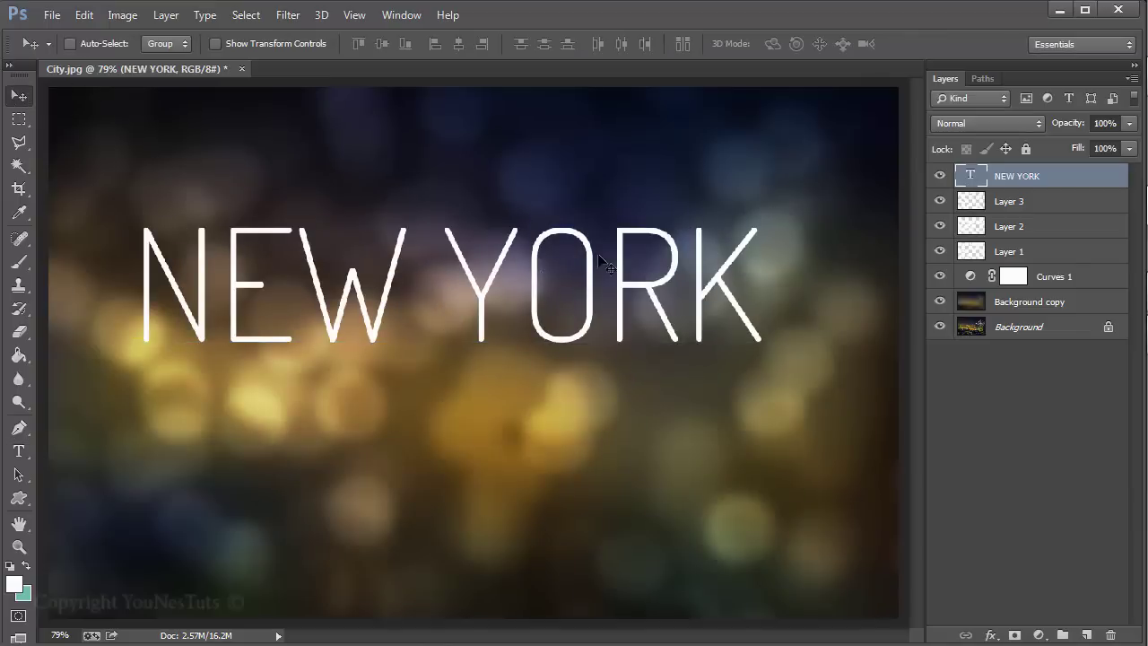
Select the Background layer, cancel converting it to a regular layer, and return to the Move tool.
left_click(967, 329)
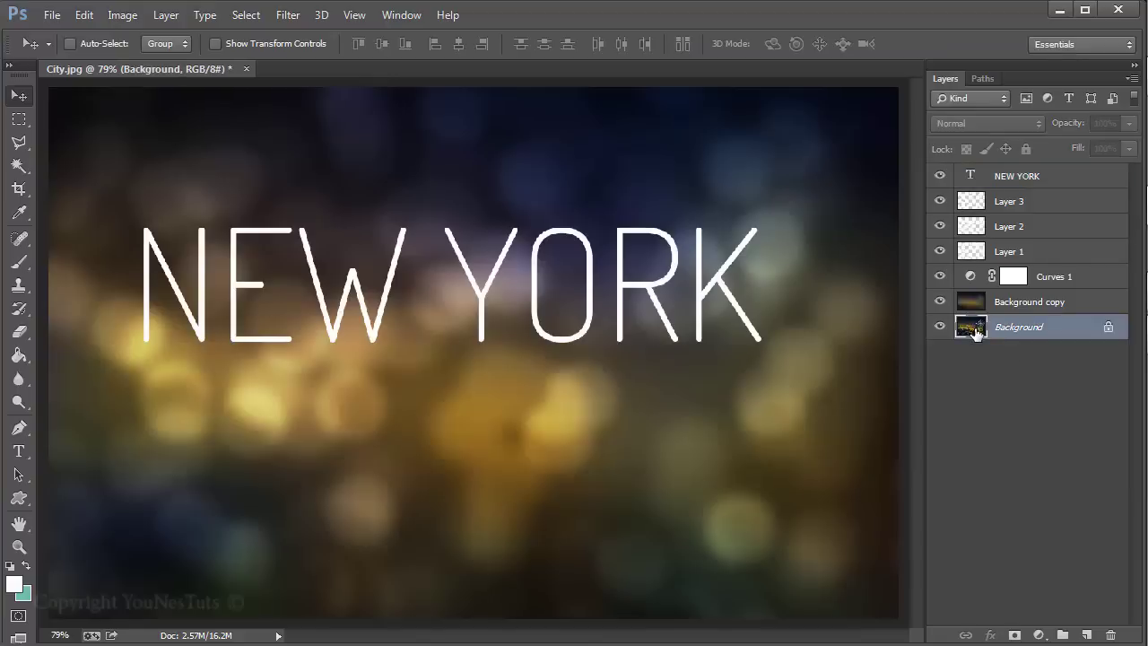
left_click_drag(974, 333, 978, 334)
double_click(976, 333)
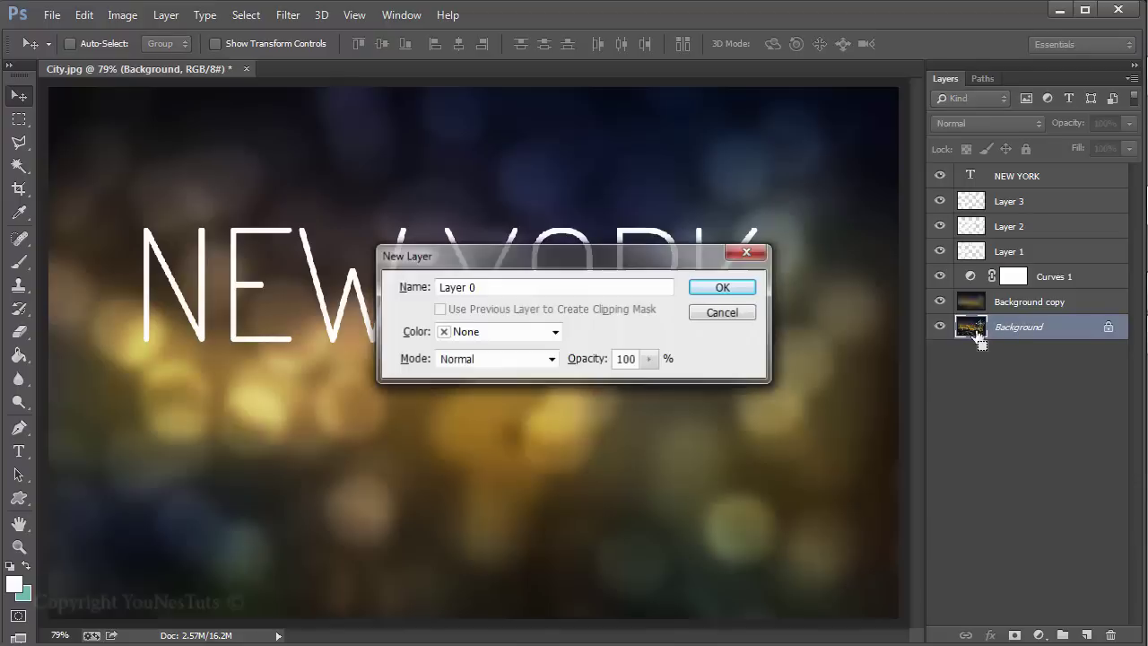
key("Escape")
left_click(21, 118)
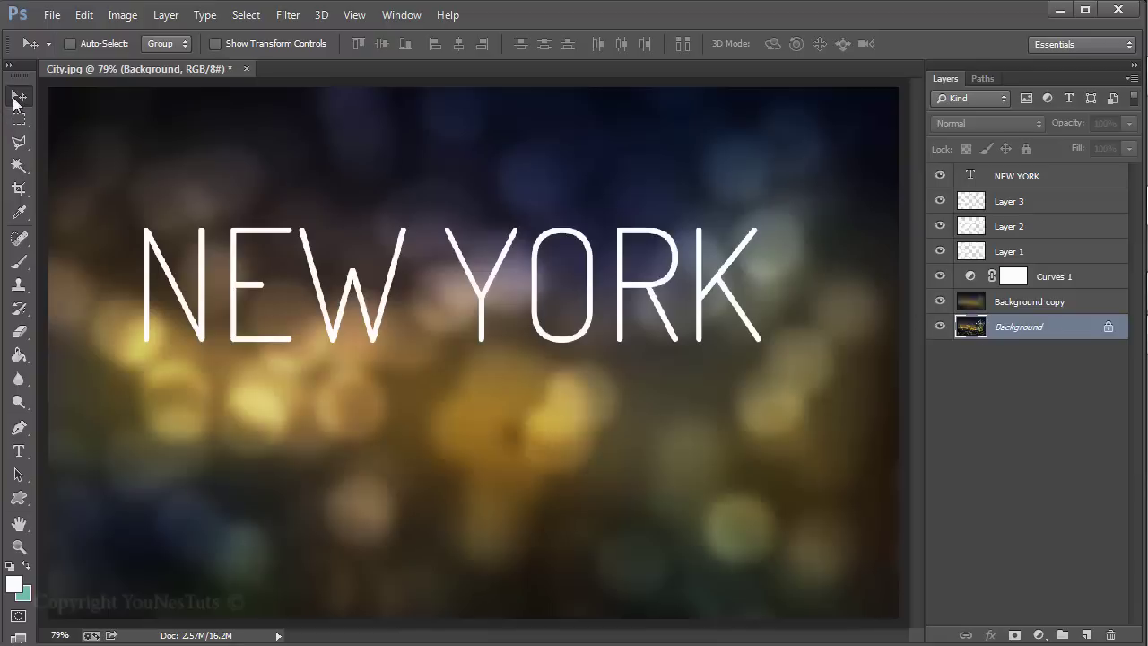
left_click(18, 118)
key("v")
Move the NEW YORK text lower and nudge it sideways until centred on the image.
left_click(977, 182)
left_click_drag(592, 300, 603, 361)
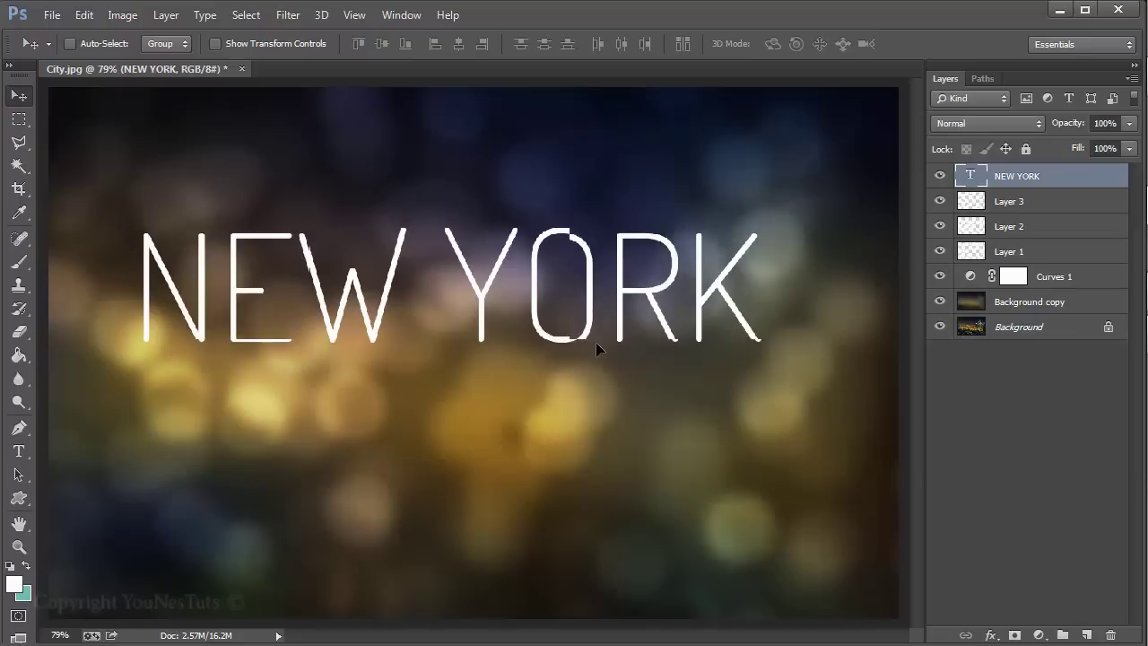
left_click(980, 328)
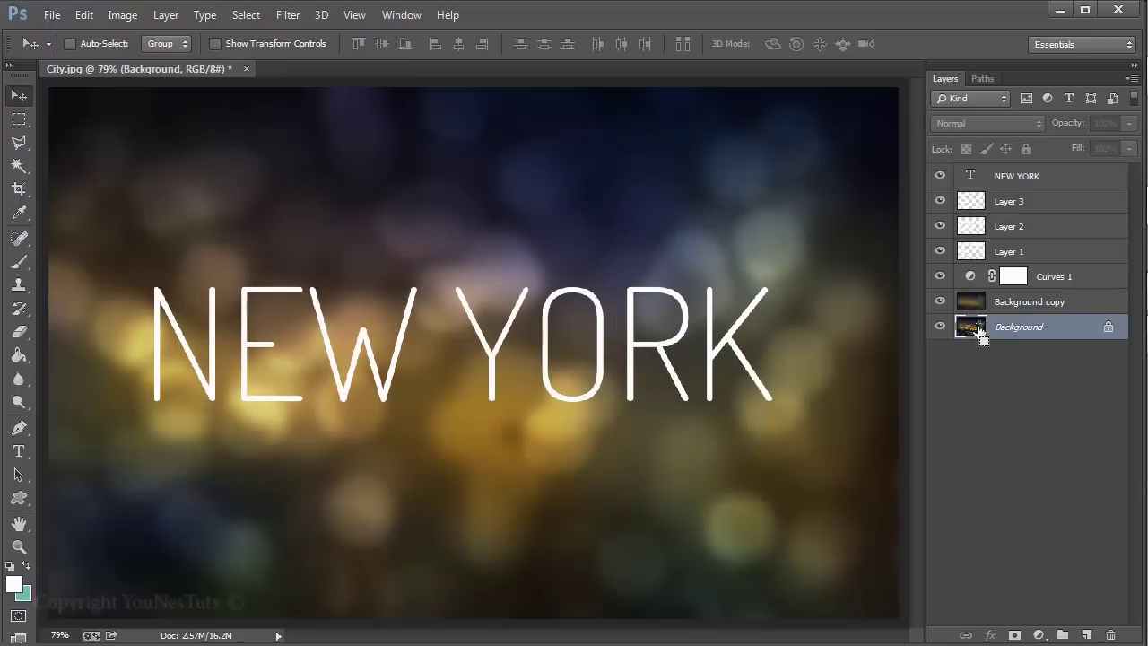
double_click(981, 333)
left_click(756, 316)
left_click(997, 179)
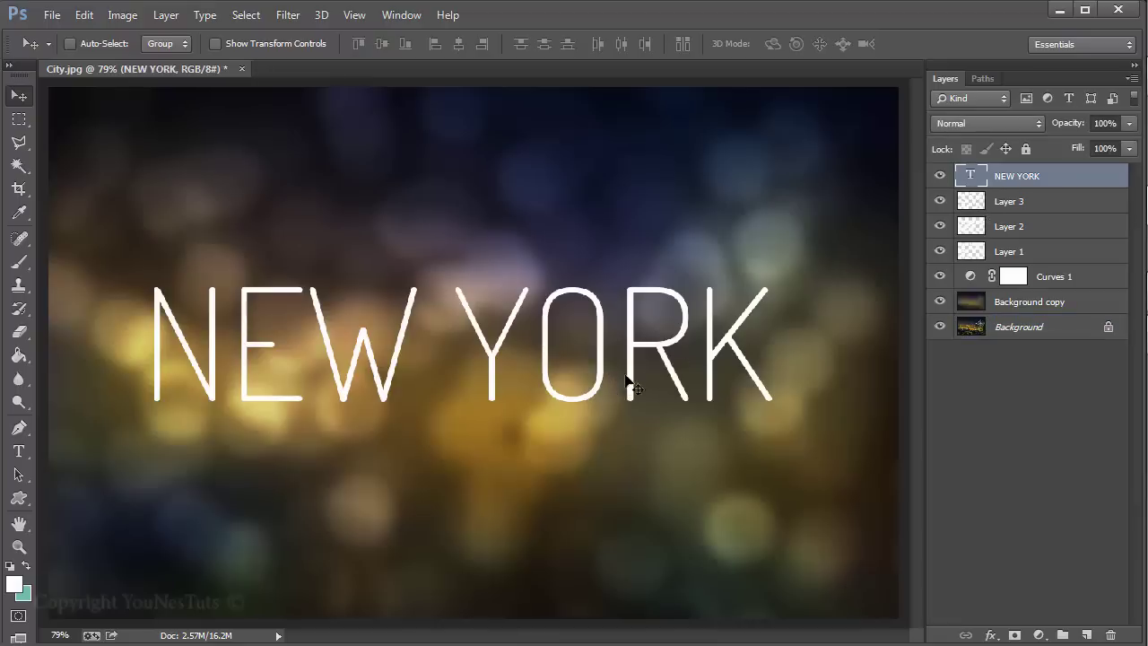
left_click_drag(630, 384, 640, 373)
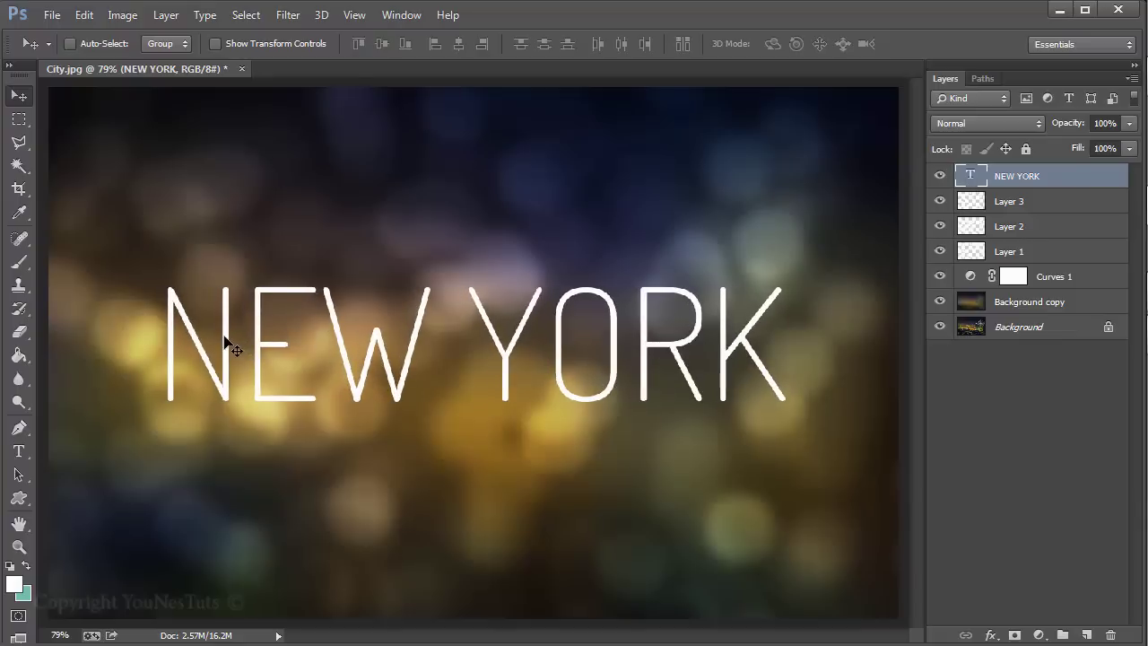
left_click_drag(234, 343, 229, 342)
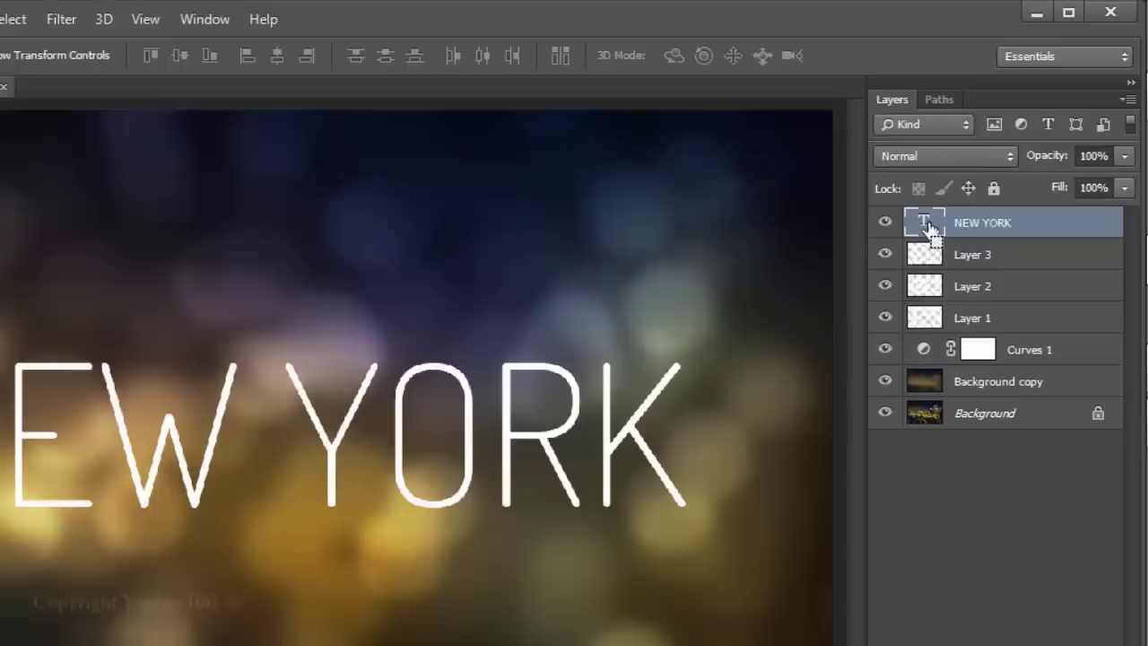
Load the NEW YORK text as a selection, add empty Layer 4 above it, and hide the text layer.
left_click(973, 177, "ctrl")
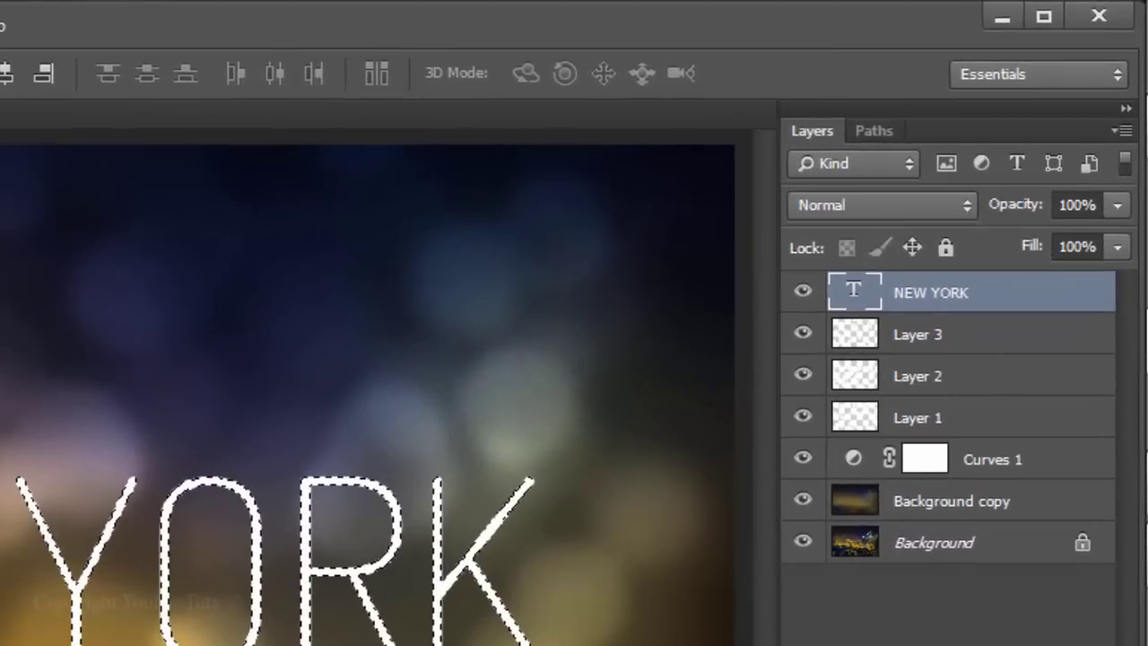
key("ctrl+shift+alt+n")
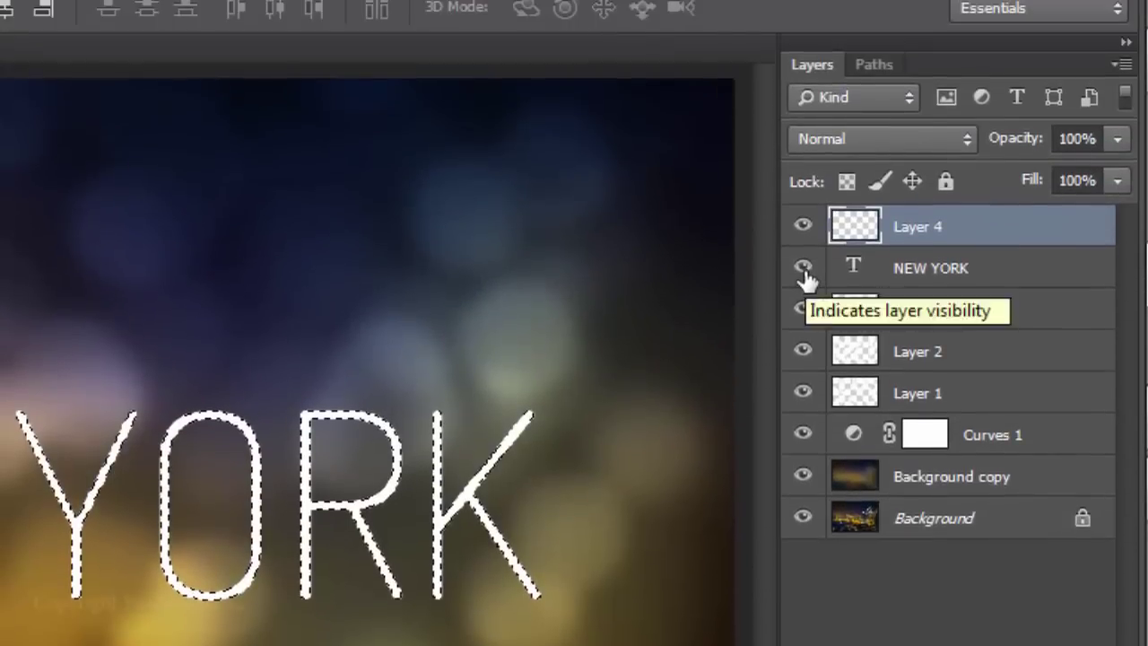
left_click(802, 268)
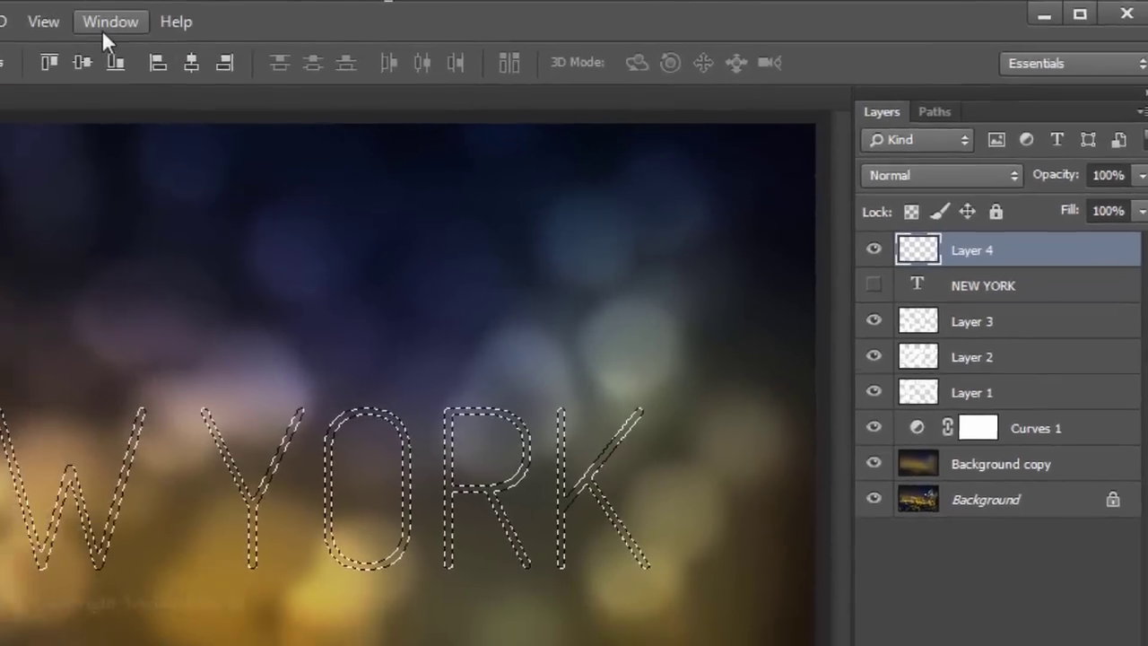
Show the Paths panel and turn the NEW YORK selection into a Work Path at 0.5 tolerance.
left_click(398, 18)
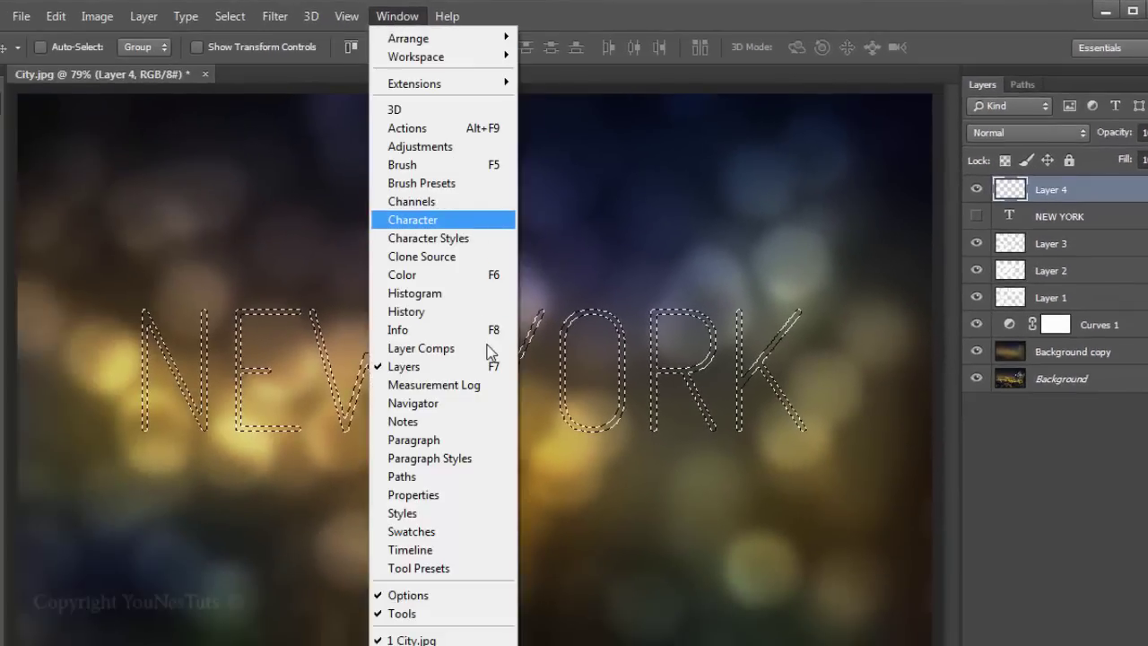
left_click(446, 483)
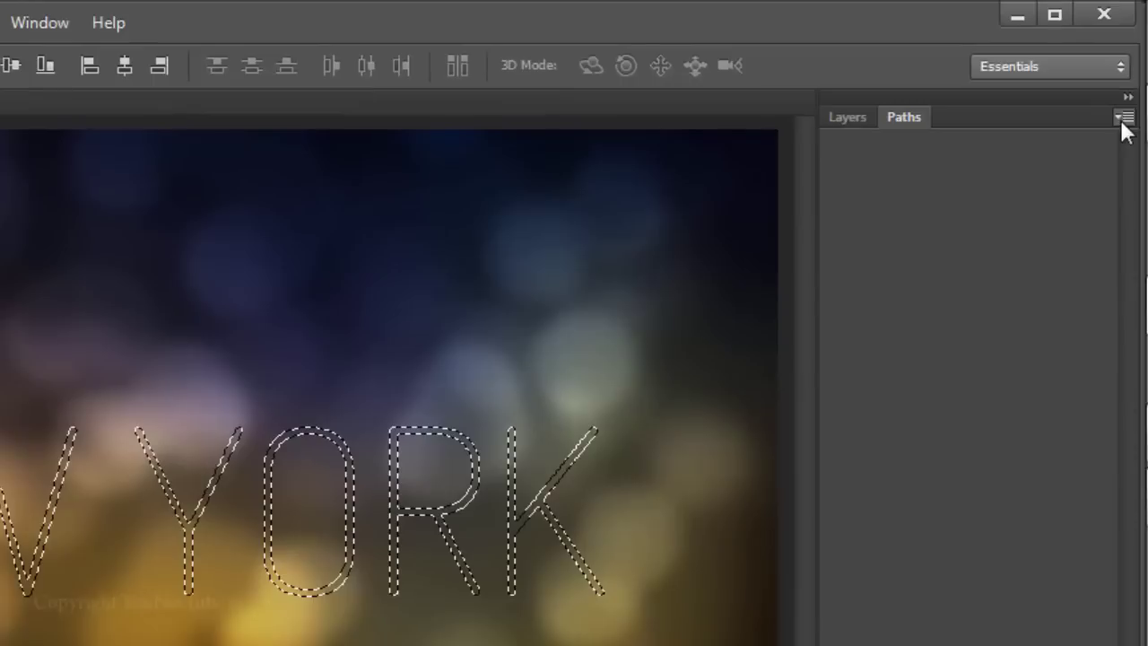
left_click(1125, 119)
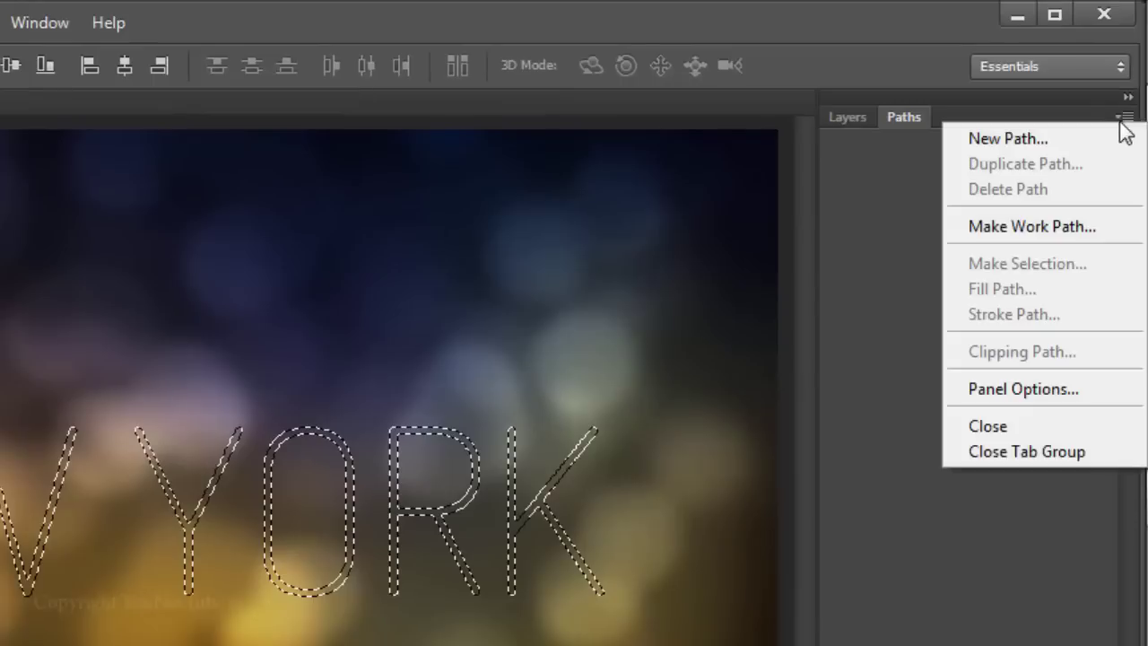
left_click(1018, 228)
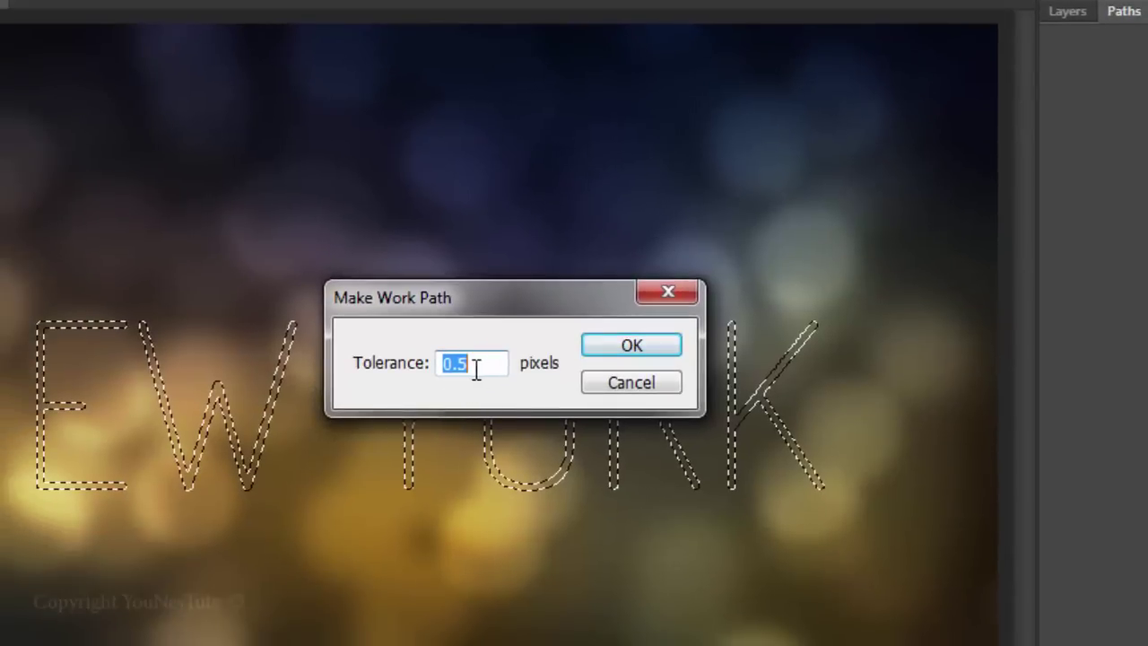
left_click(614, 356)
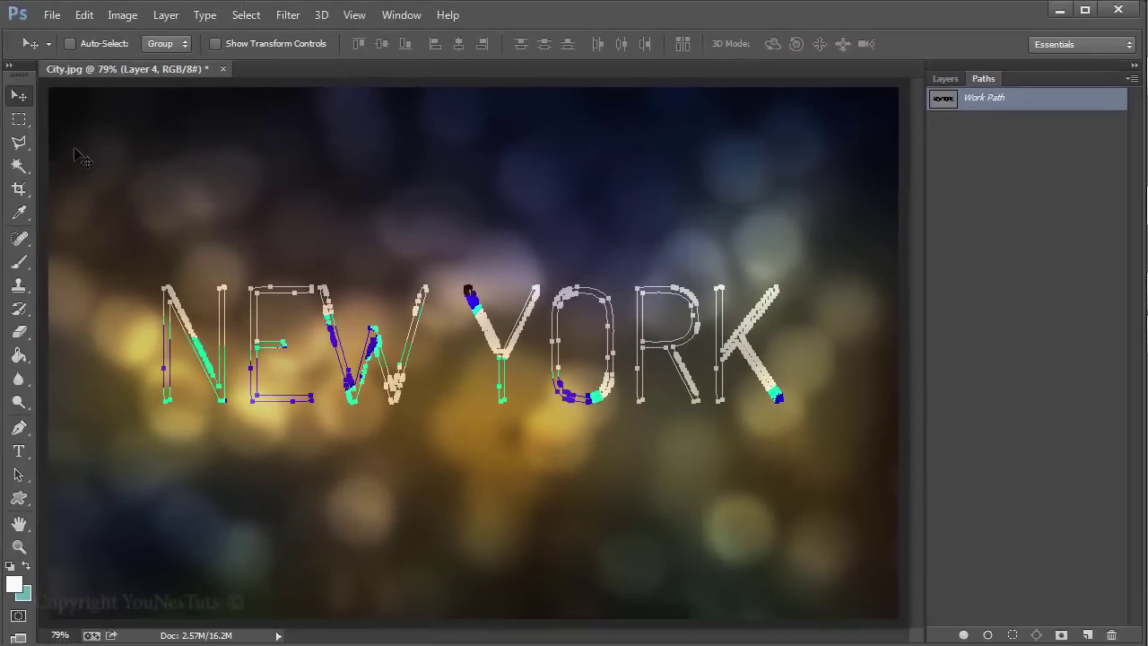
Select the Brush tool and set the brush tip size to 25 in Brush Settings.
left_click(20, 260)
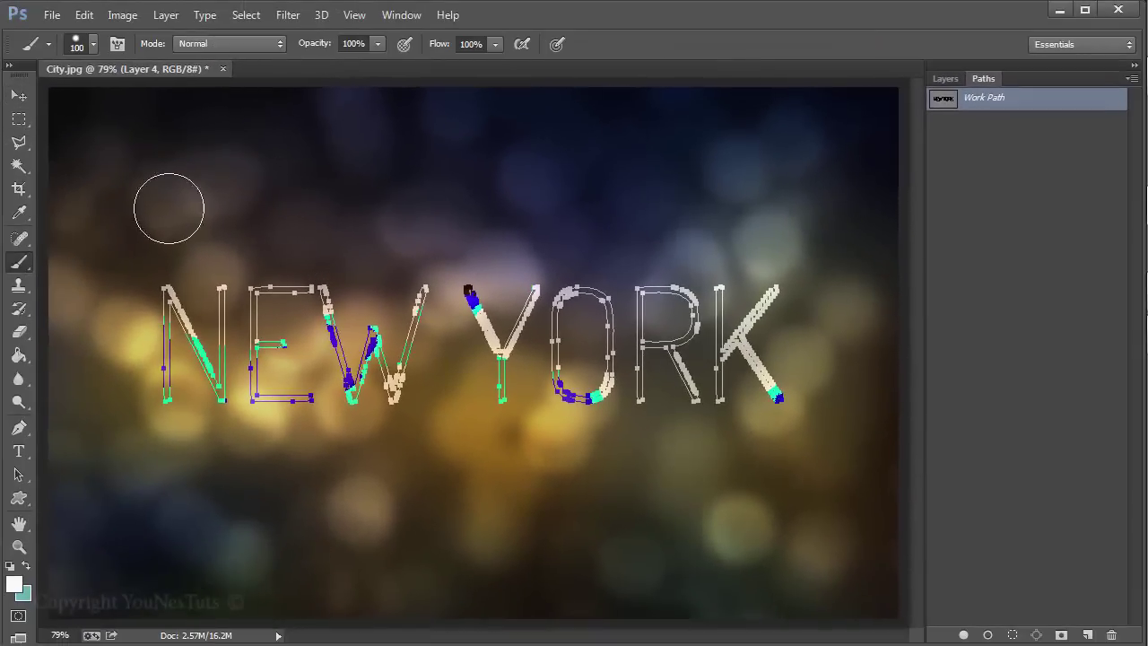
left_click(116, 44)
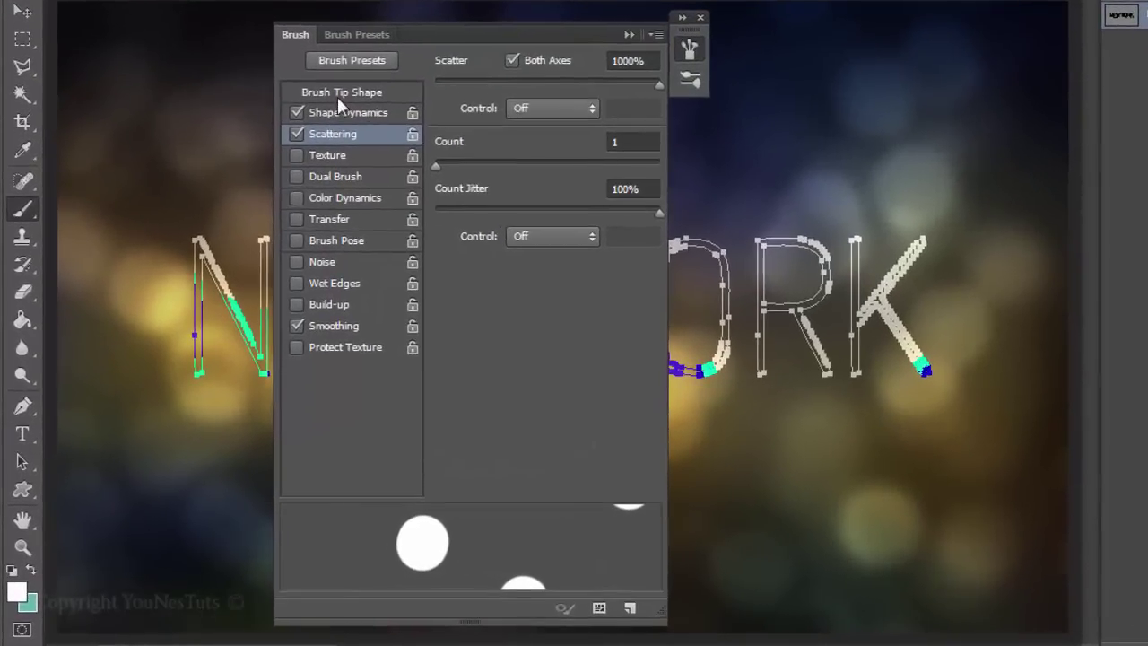
left_click(338, 93)
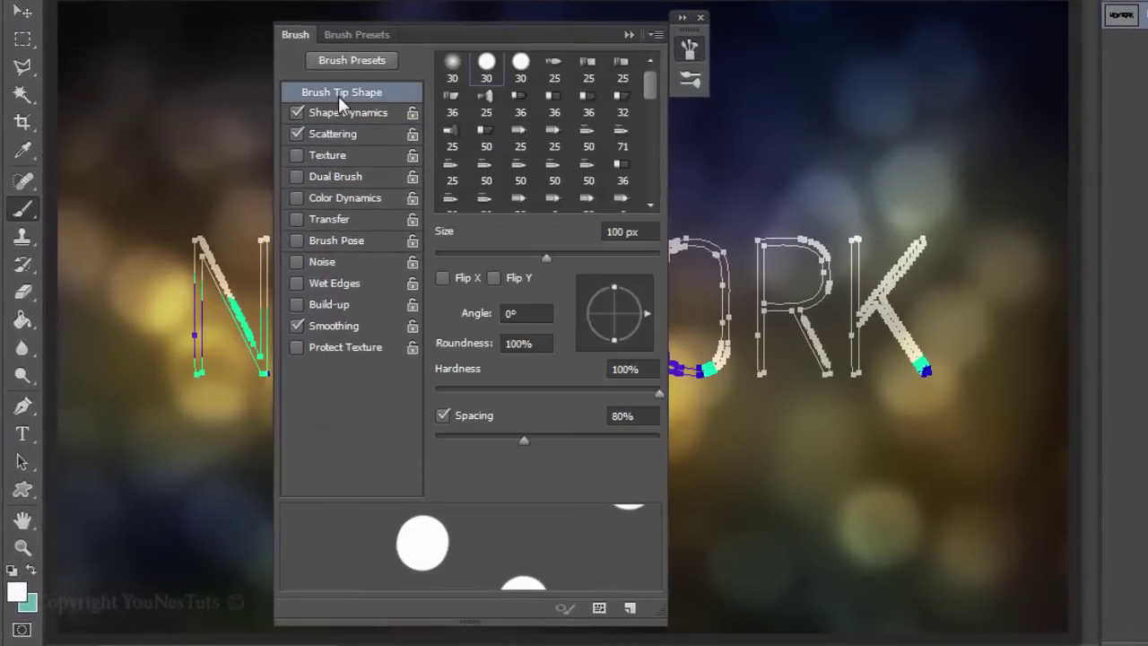
double_click(615, 231)
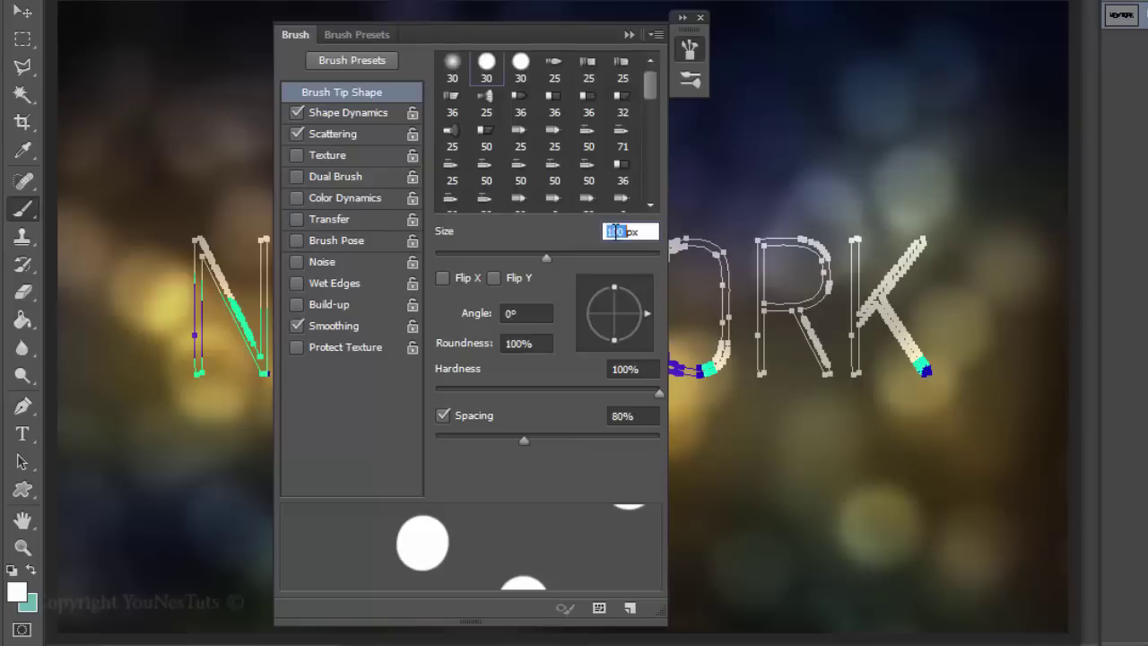
type("25")
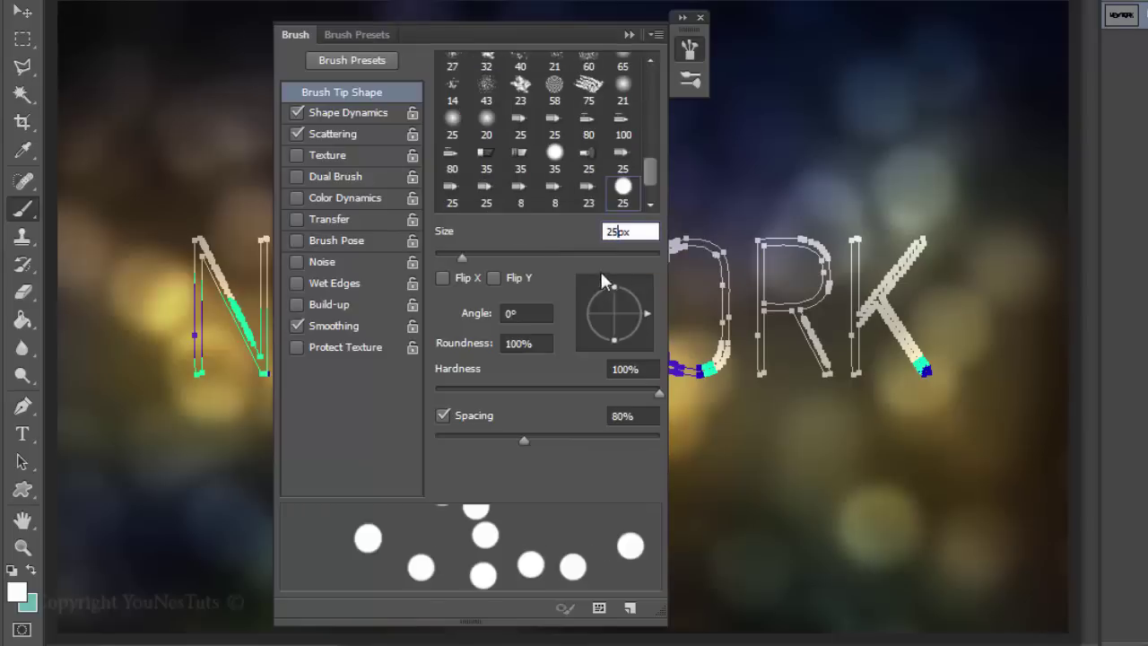
Set Minimum Diameter 0% and Size Jitter Control Off, disable Scattering, and enable Color Dynamics and Transfer.
left_click(350, 113)
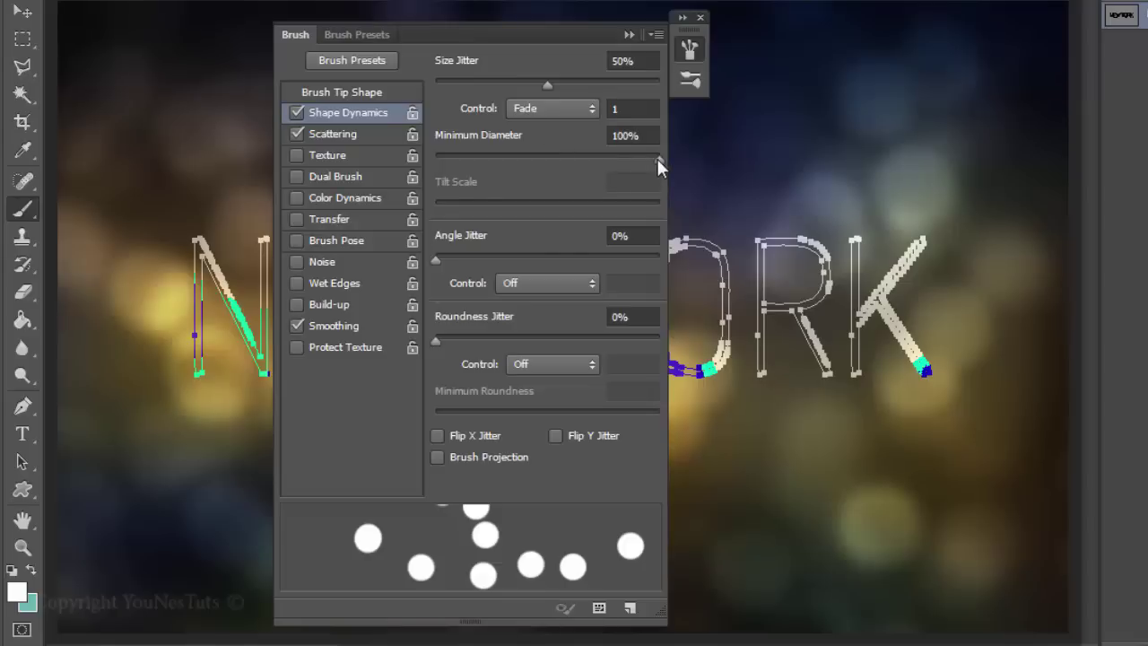
left_click_drag(655, 160, 418, 157)
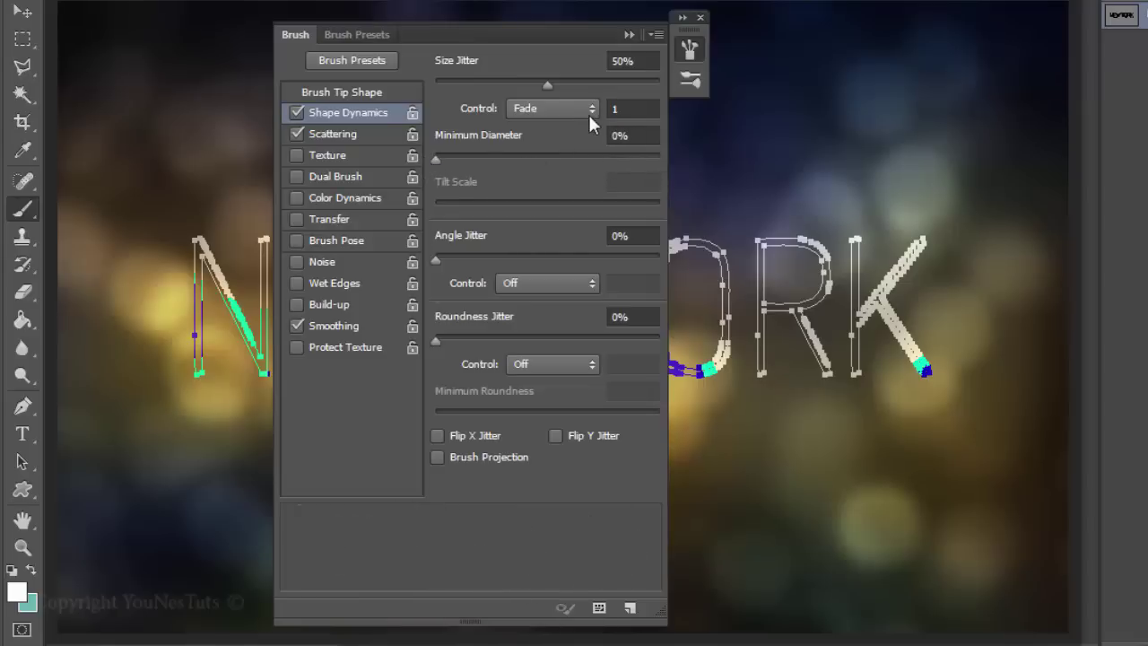
left_click(553, 109)
left_click(556, 125)
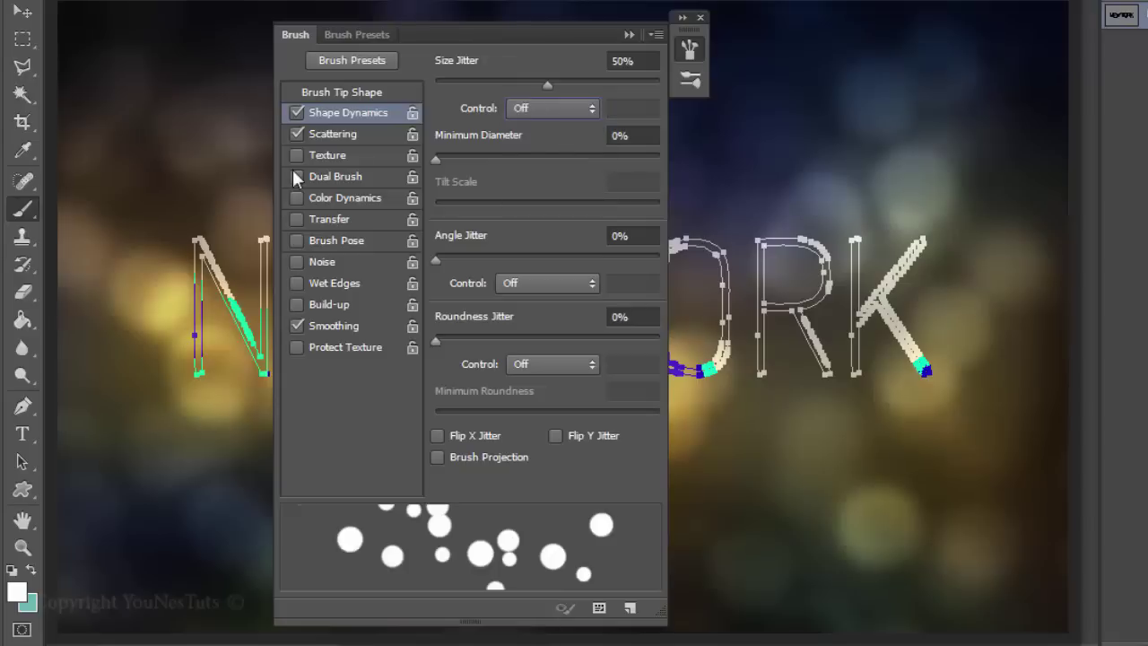
left_click(298, 136)
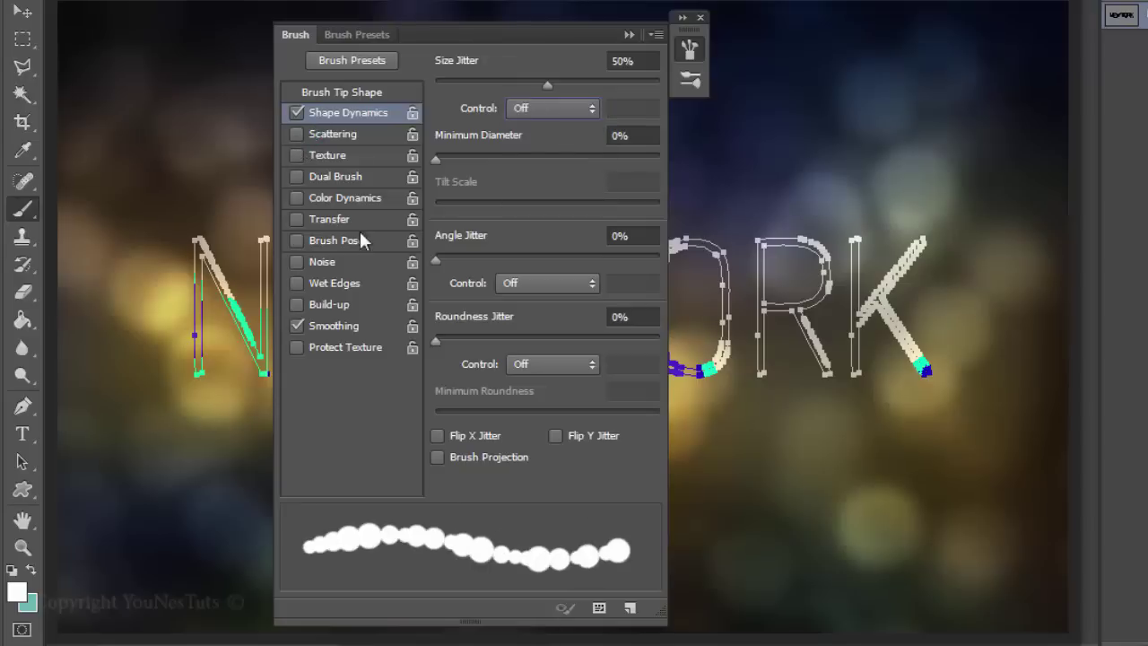
left_click(349, 199)
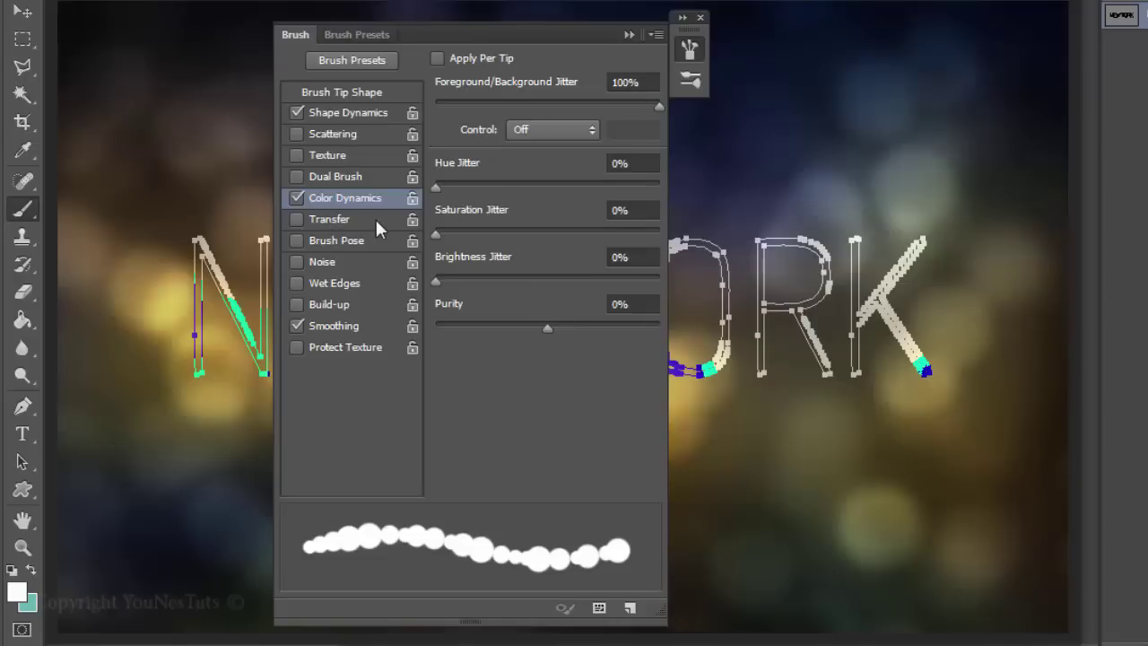
left_click(338, 220)
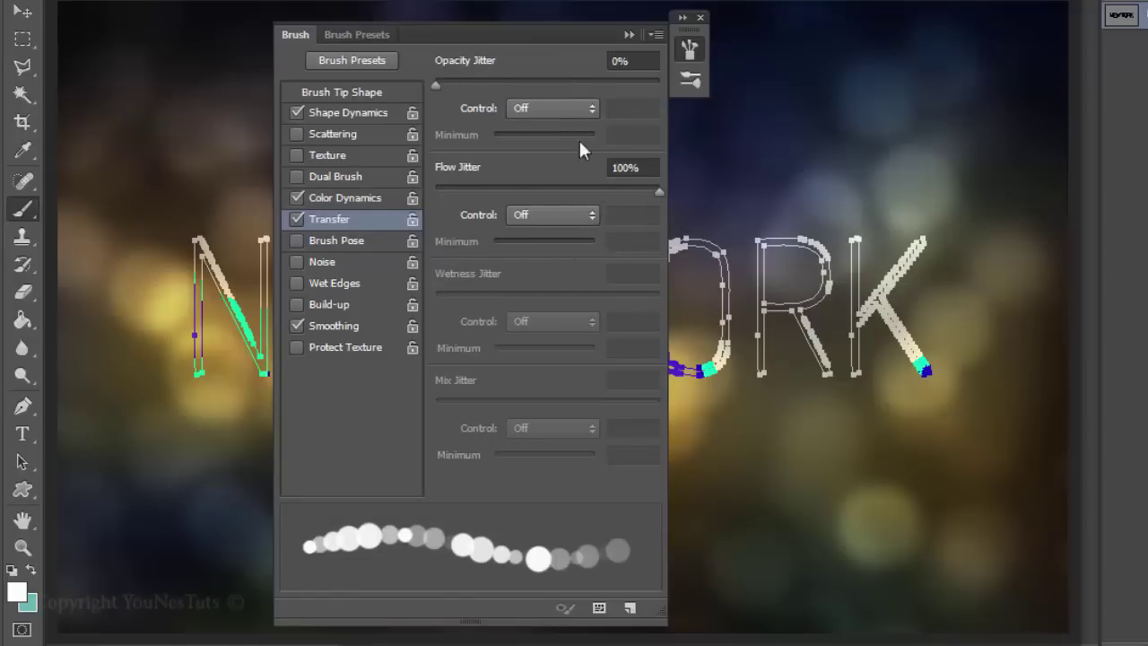
left_click(697, 43)
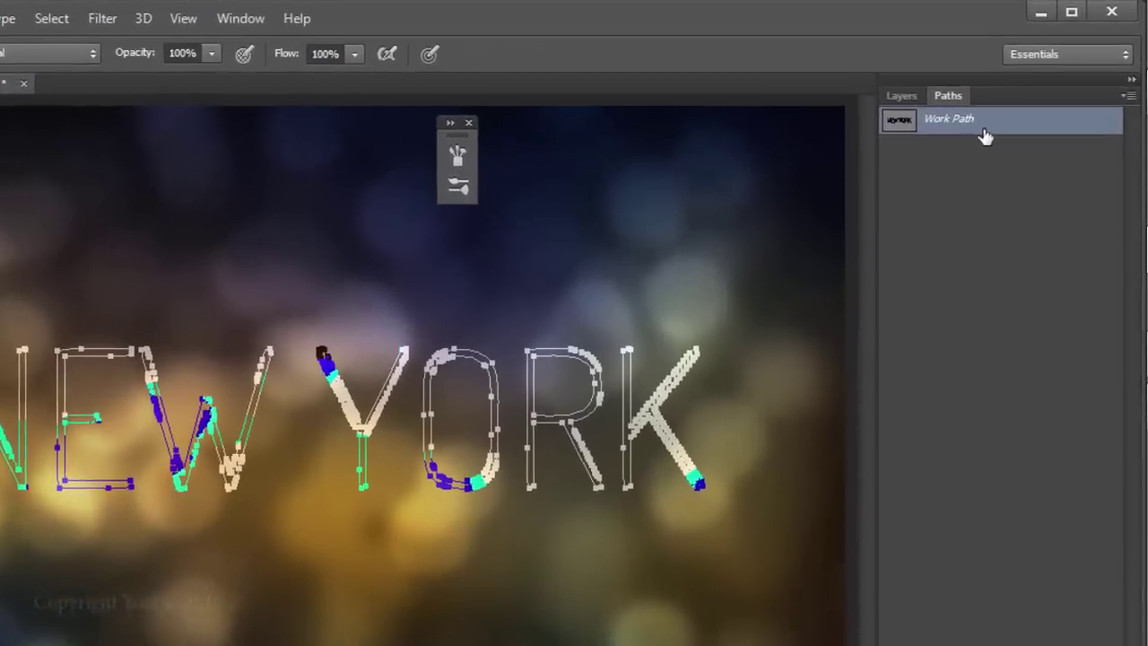
Stroke the Work Path with the Brush onto Layer 4, tracing NEW YORK in teal bokeh dots.
right_click(984, 133)
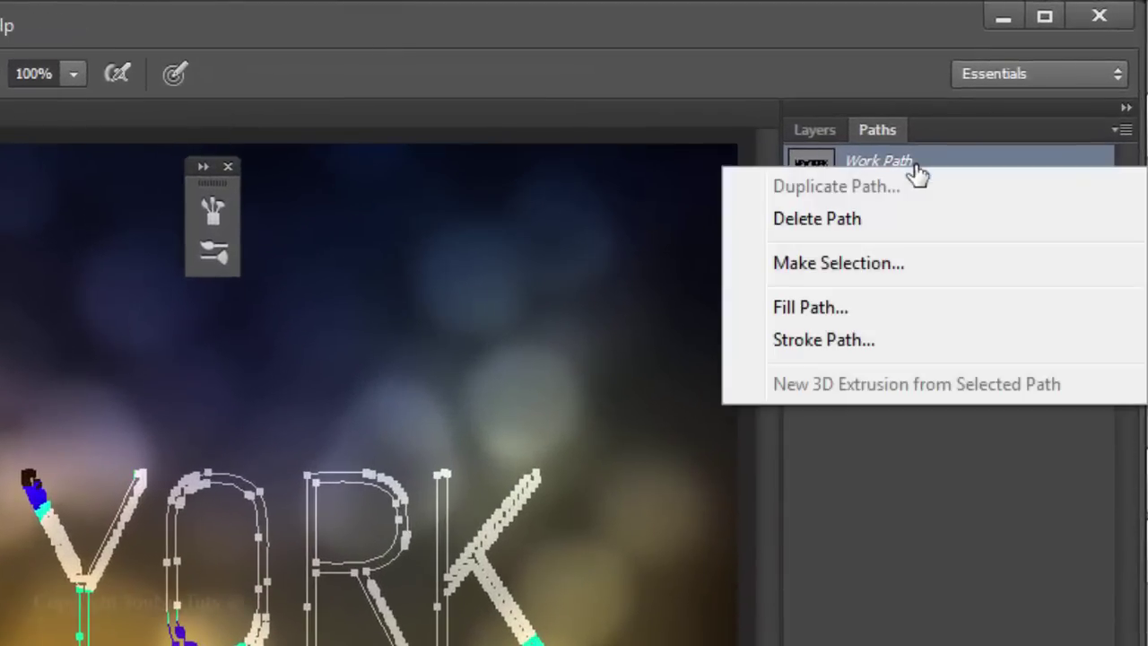
left_click(868, 340)
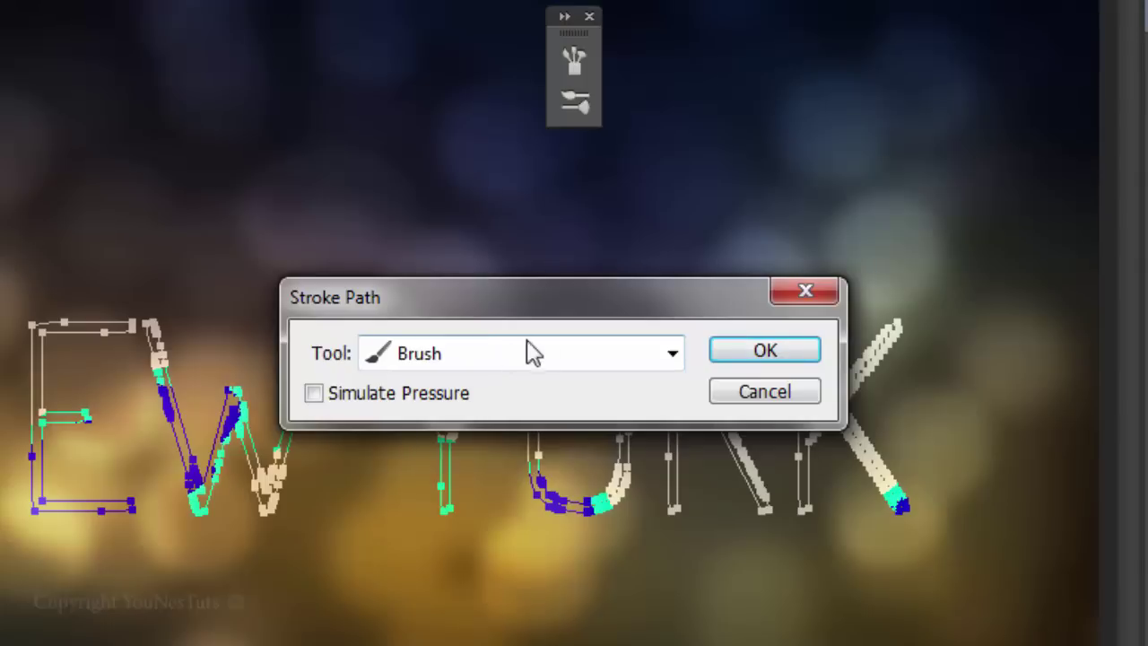
left_click(742, 352)
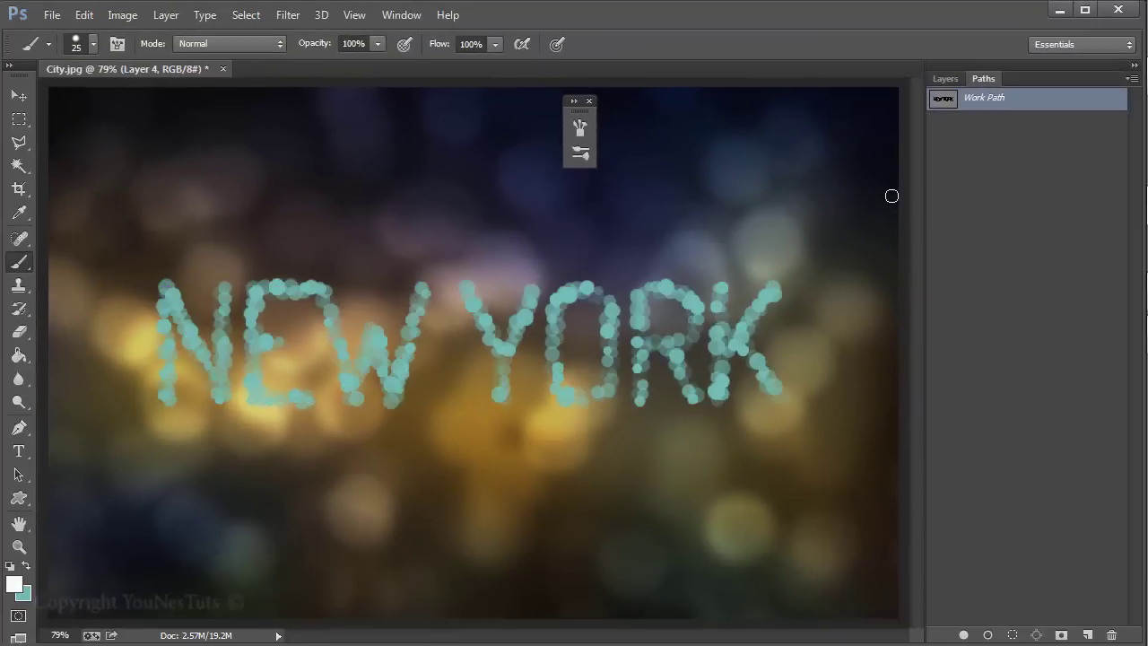
left_click(949, 79)
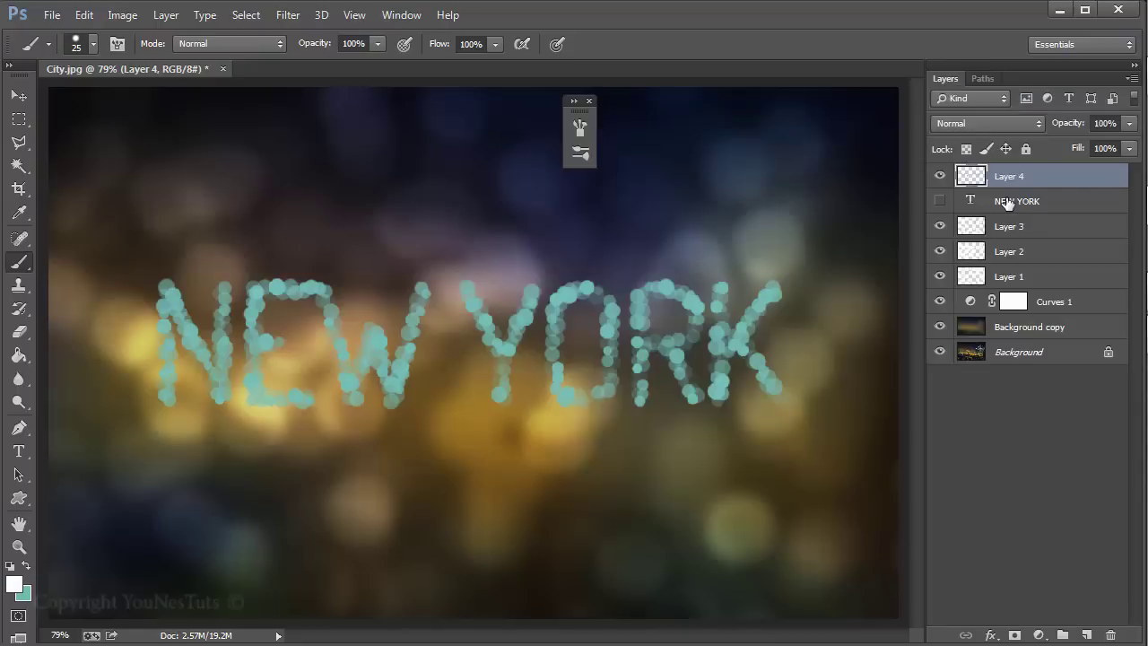
Set Layer 4's blend mode to Color Dodge and duplicate it as Layer 4 copy.
left_click(983, 125)
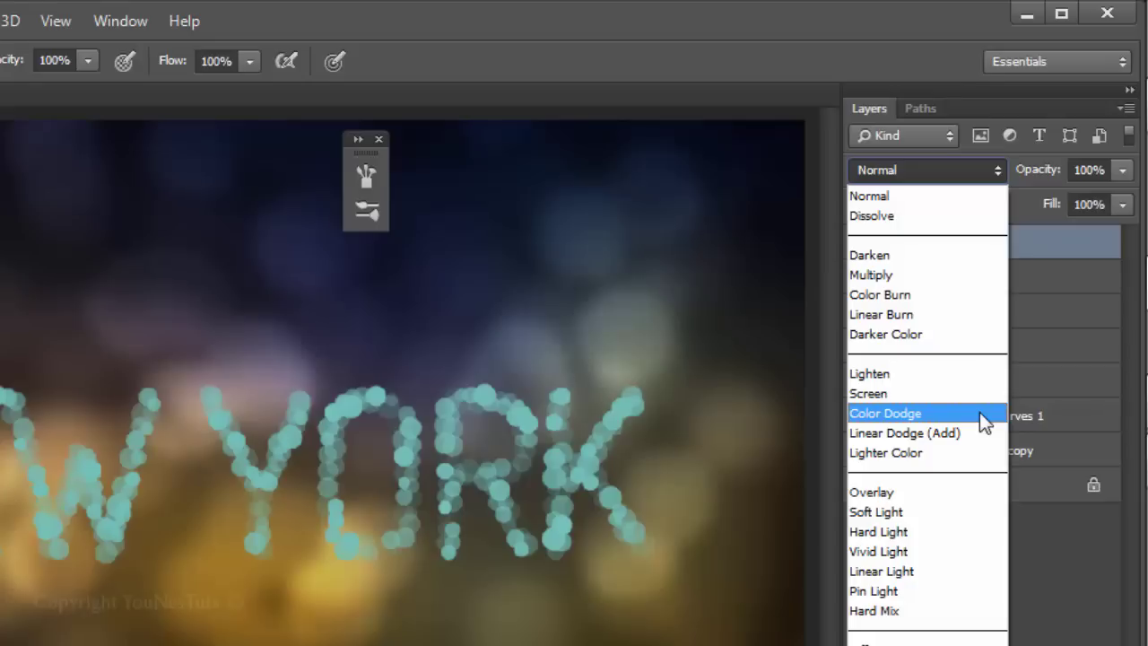
left_click(984, 422)
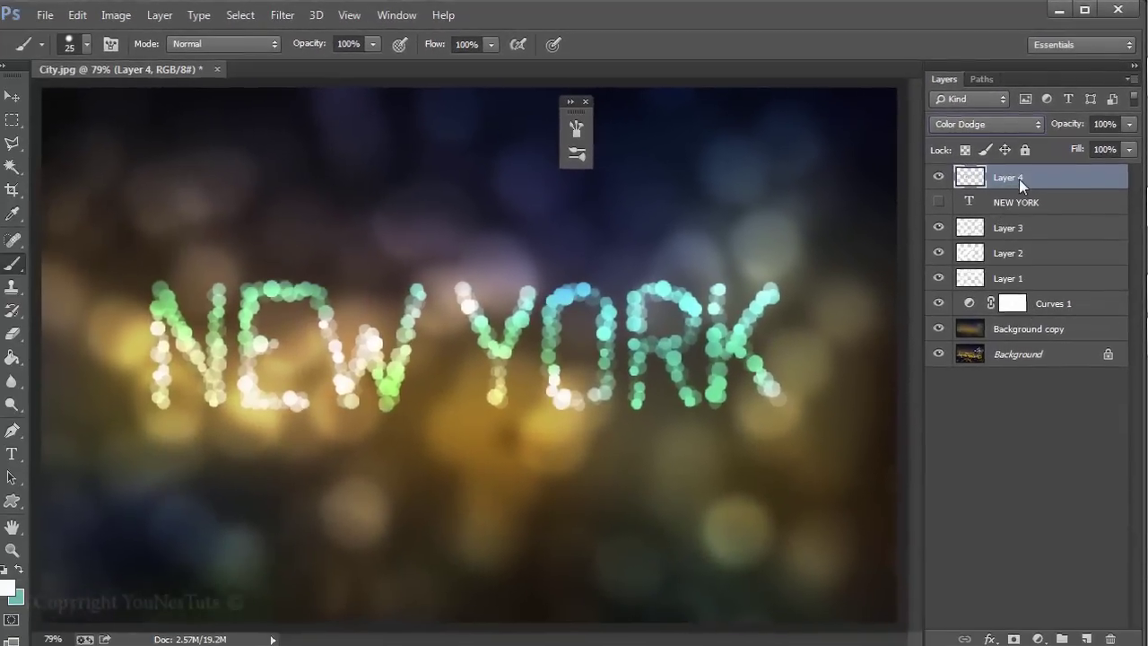
right_click(1019, 179)
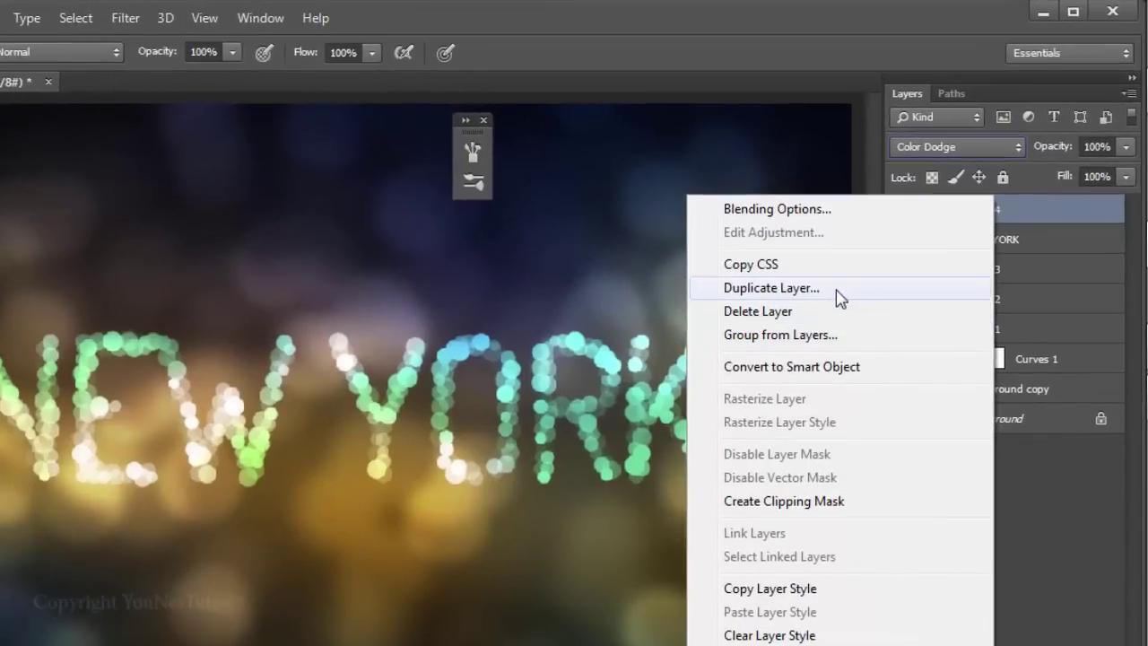
left_click(835, 288)
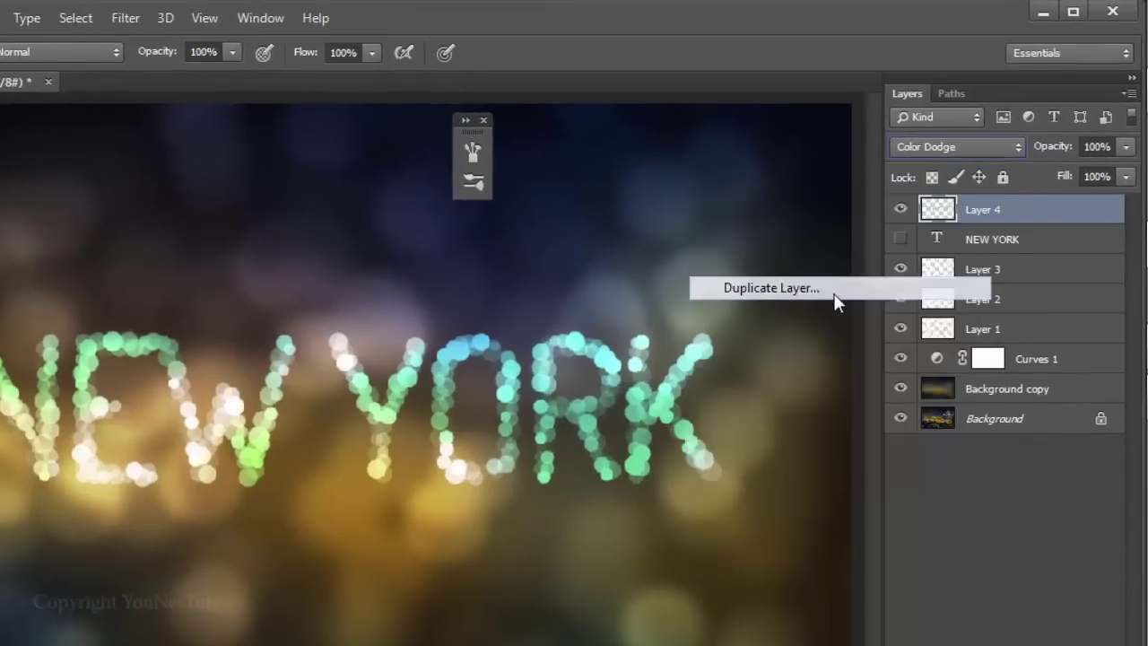
left_click(679, 331)
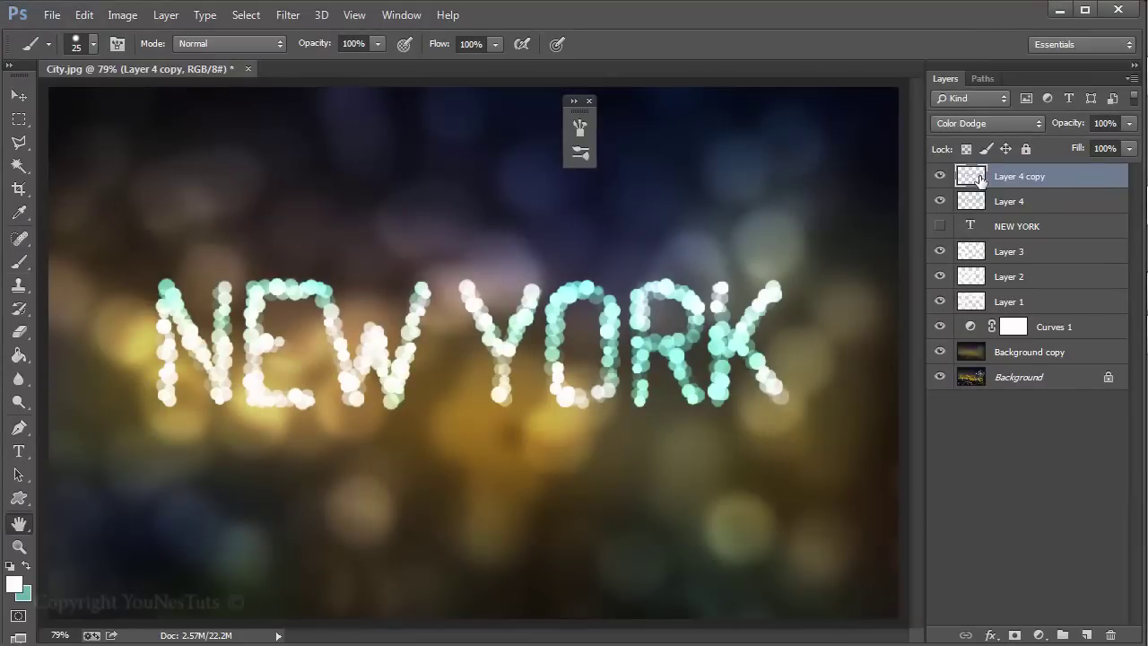
Give Layer 4 copy a Color Dodge Inner Glow at 50% opacity with Center source.
double_click(973, 178)
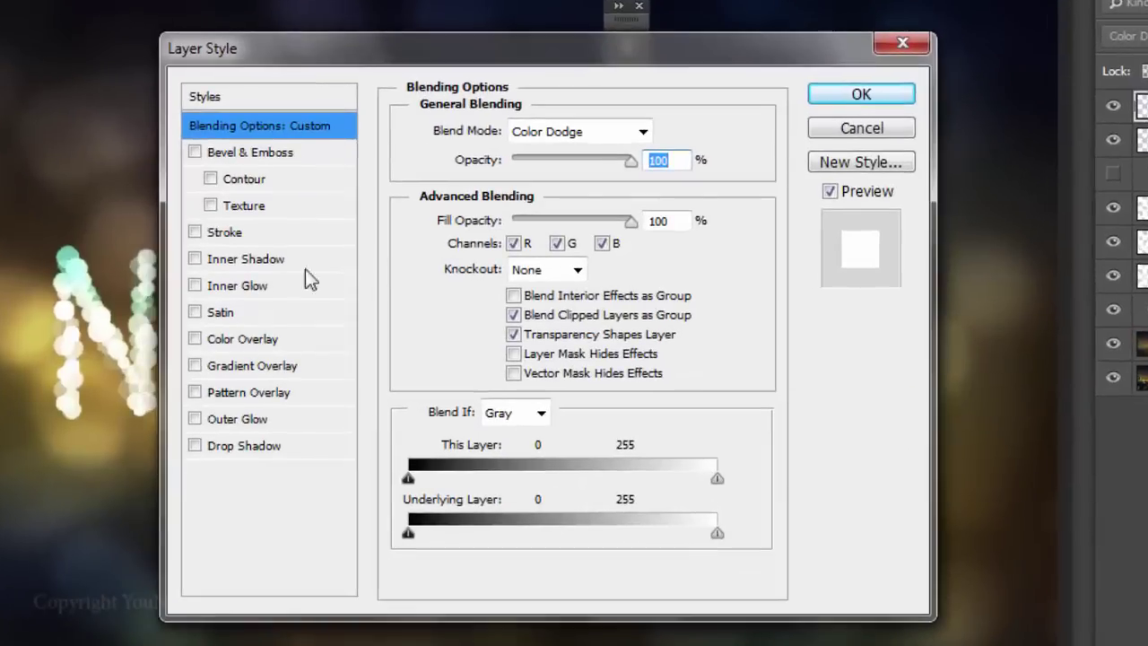
left_click(247, 285)
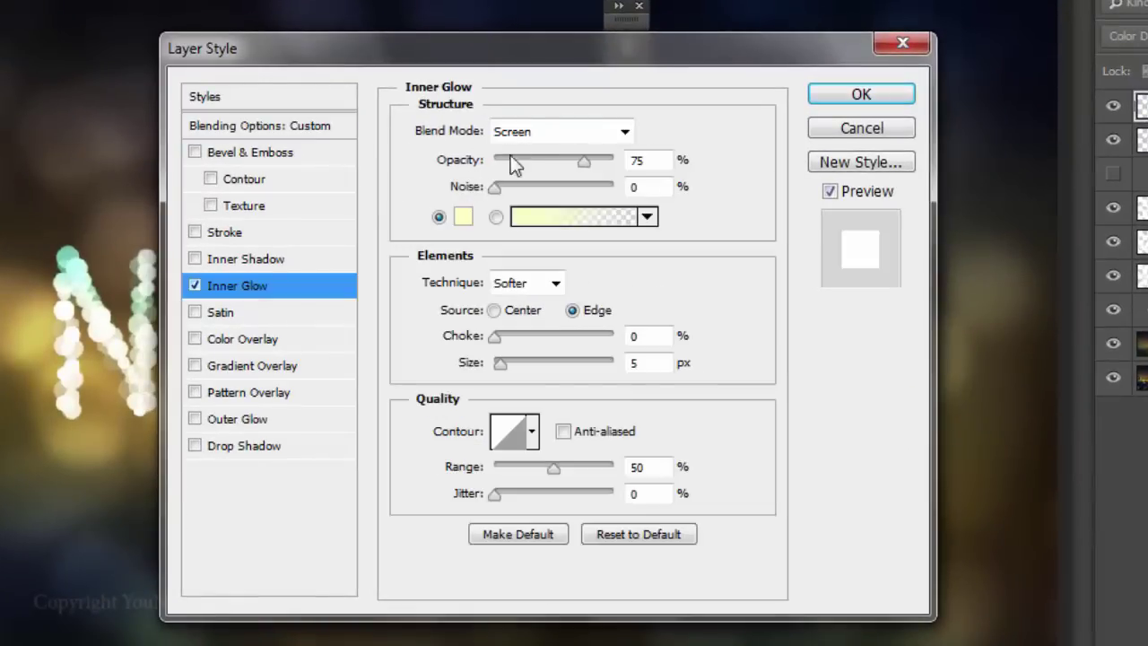
left_click(550, 129)
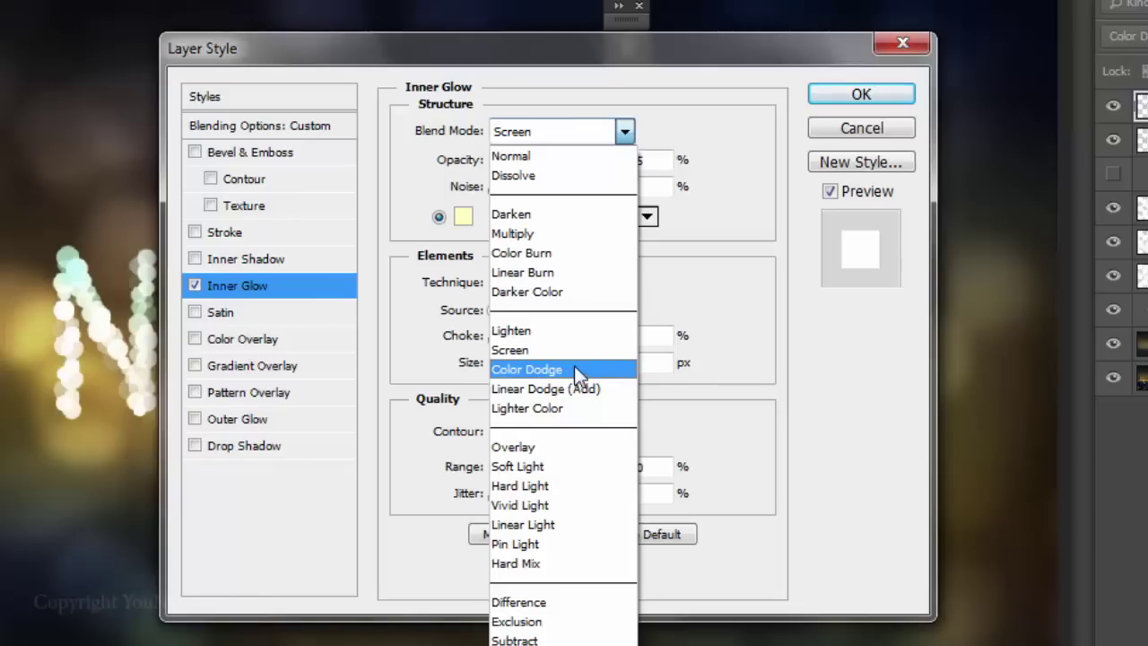
left_click(573, 367)
left_click(580, 159)
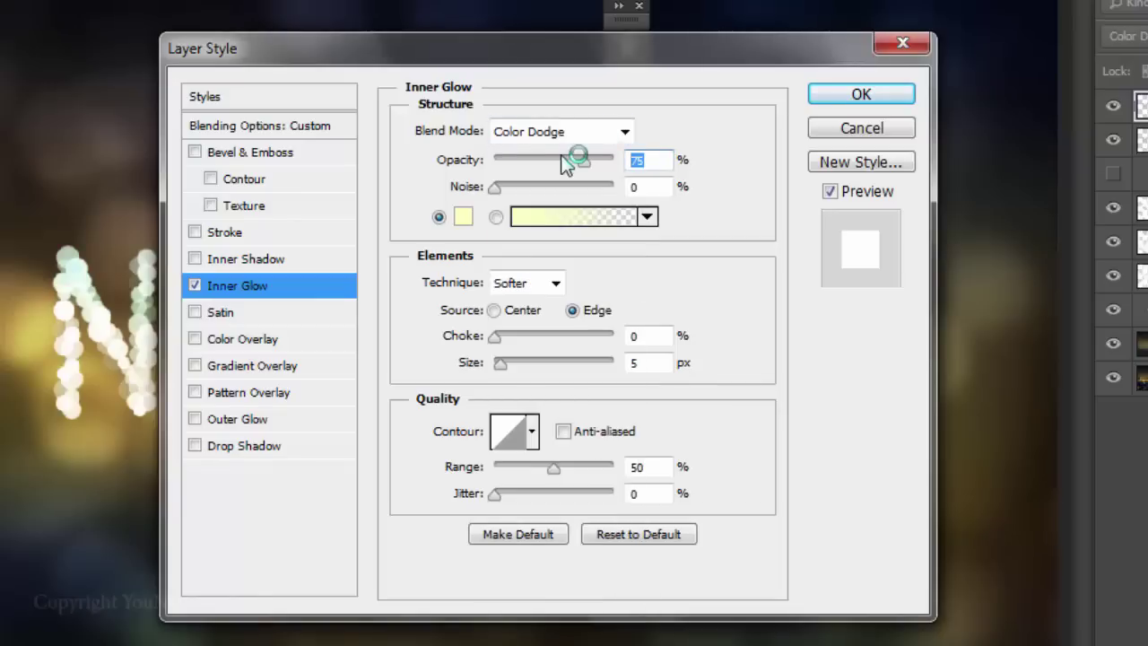
type("50")
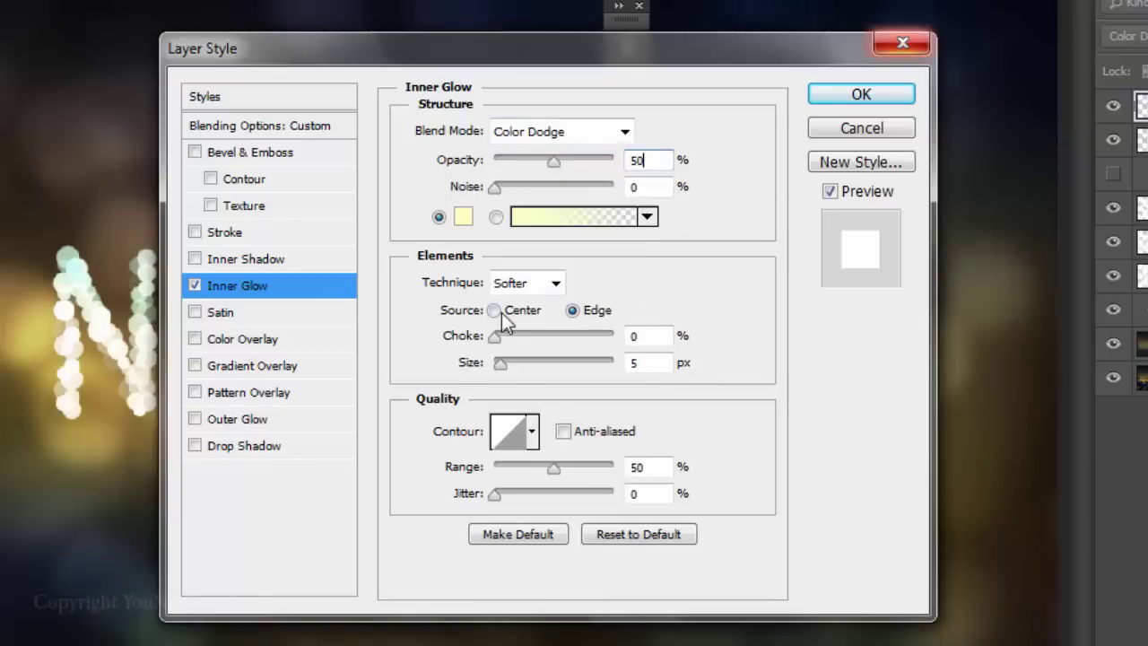
left_click(507, 309)
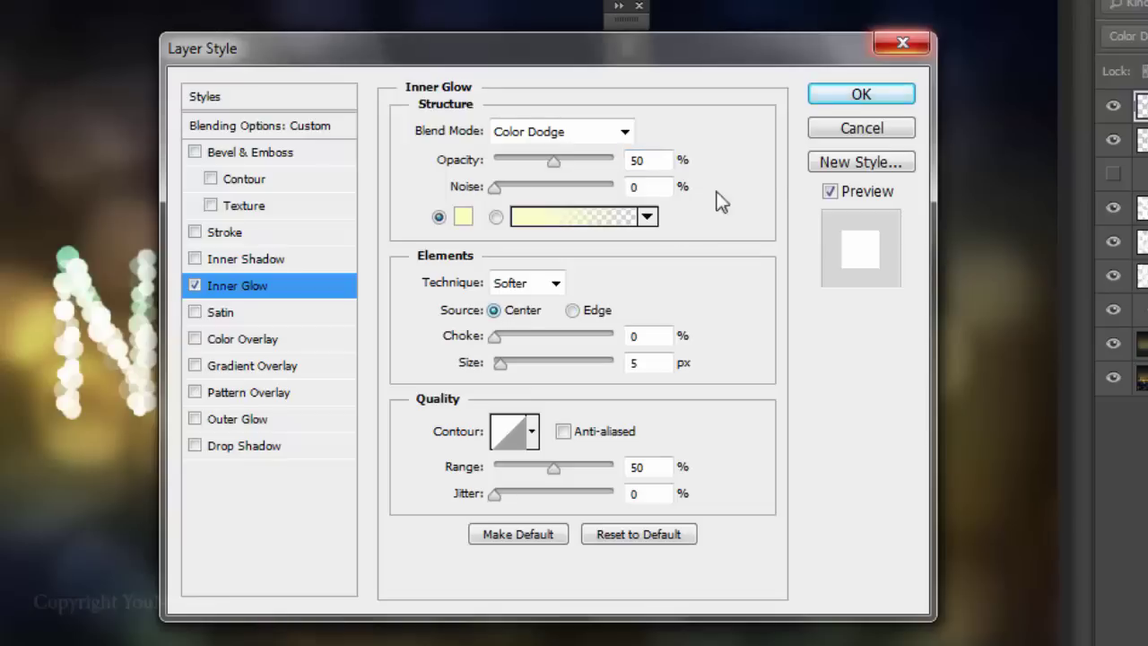
left_click(860, 95)
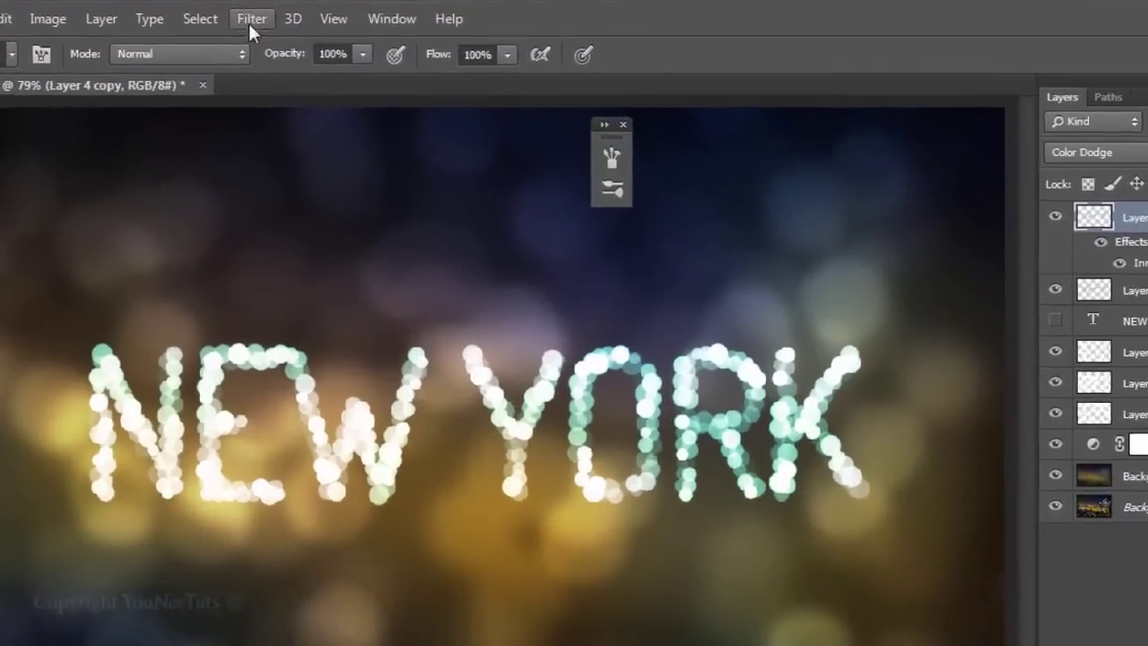
Apply a 4-pixel Gaussian Blur to Layer 4 copy and close the floating brush panel.
left_click(287, 15)
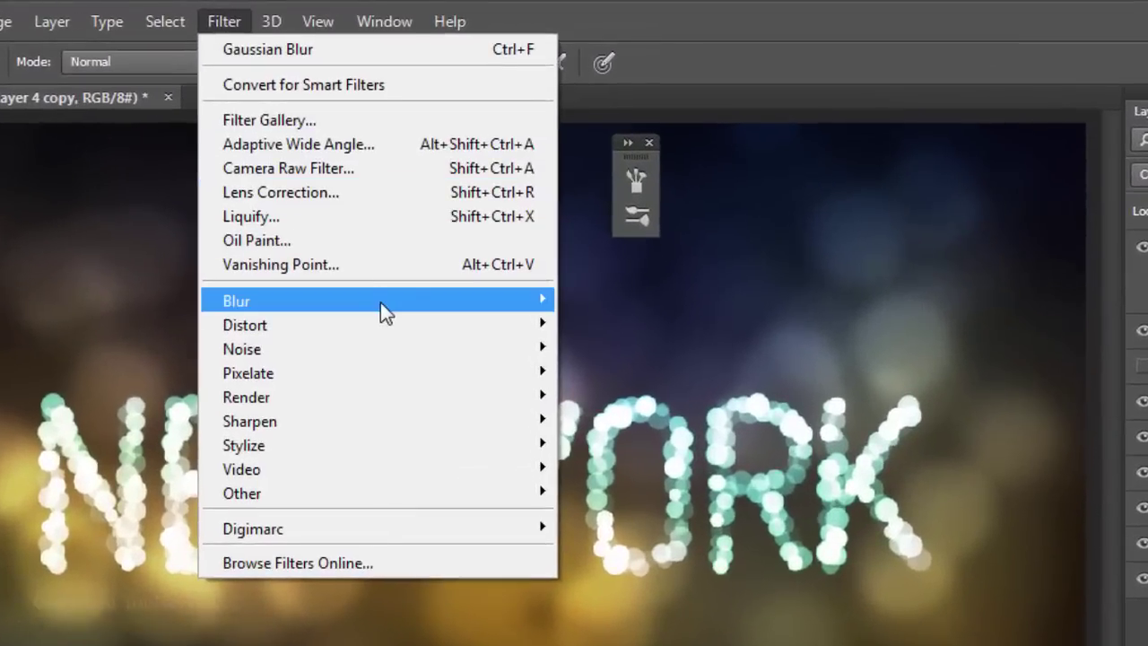
mouse_move(377, 300)
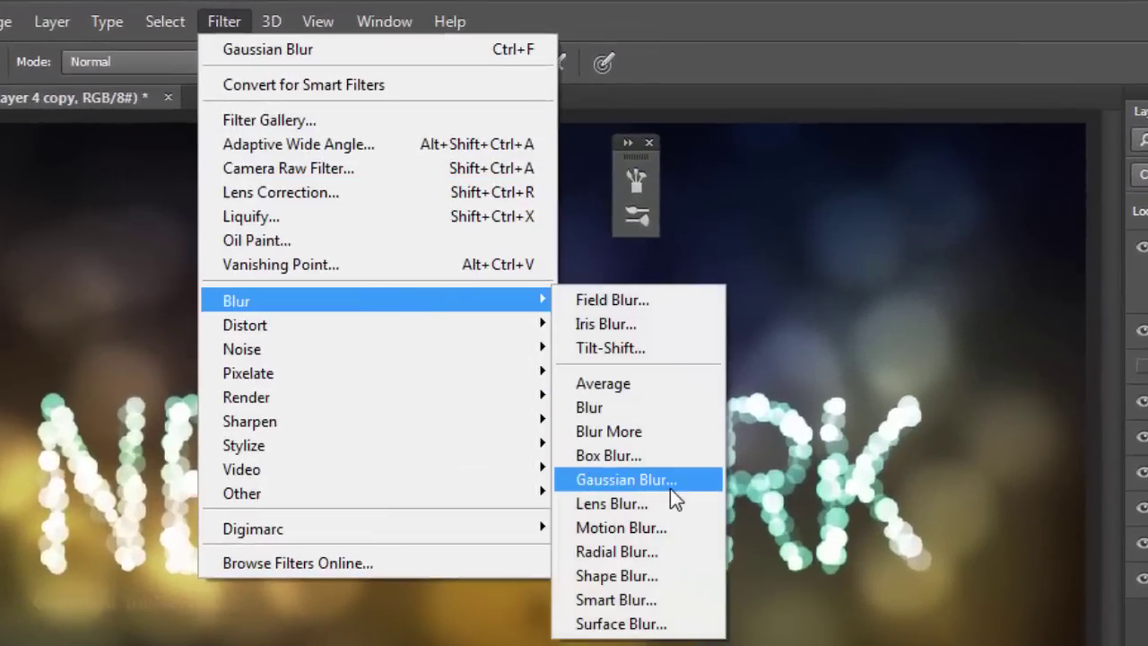
left_click(670, 488)
type("4")
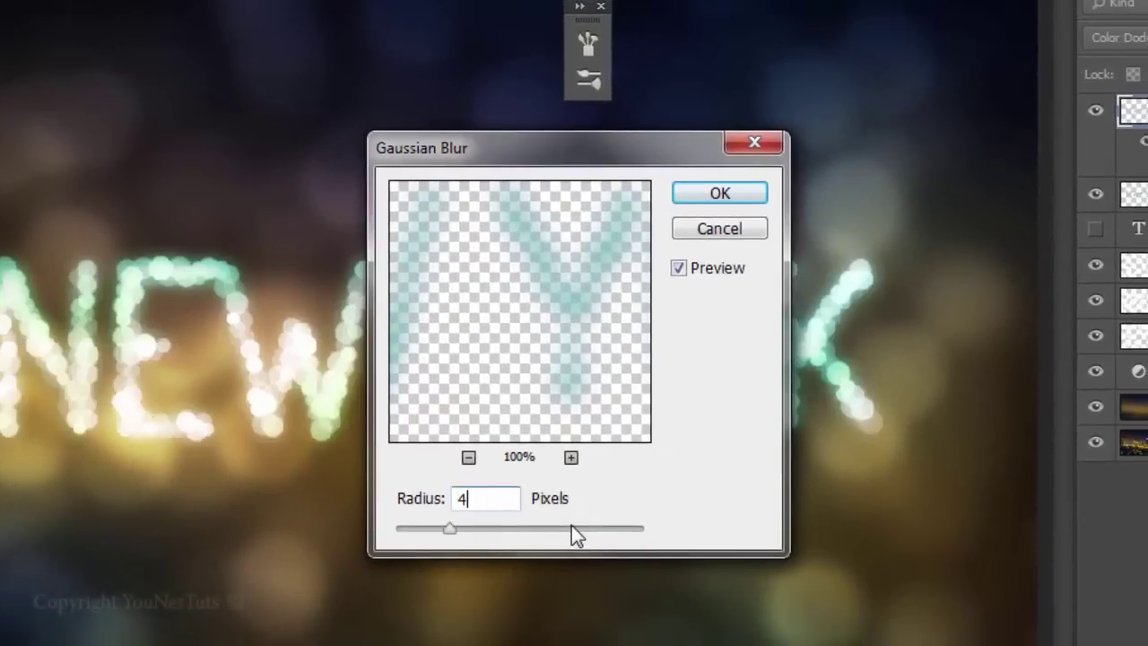
left_click(683, 197)
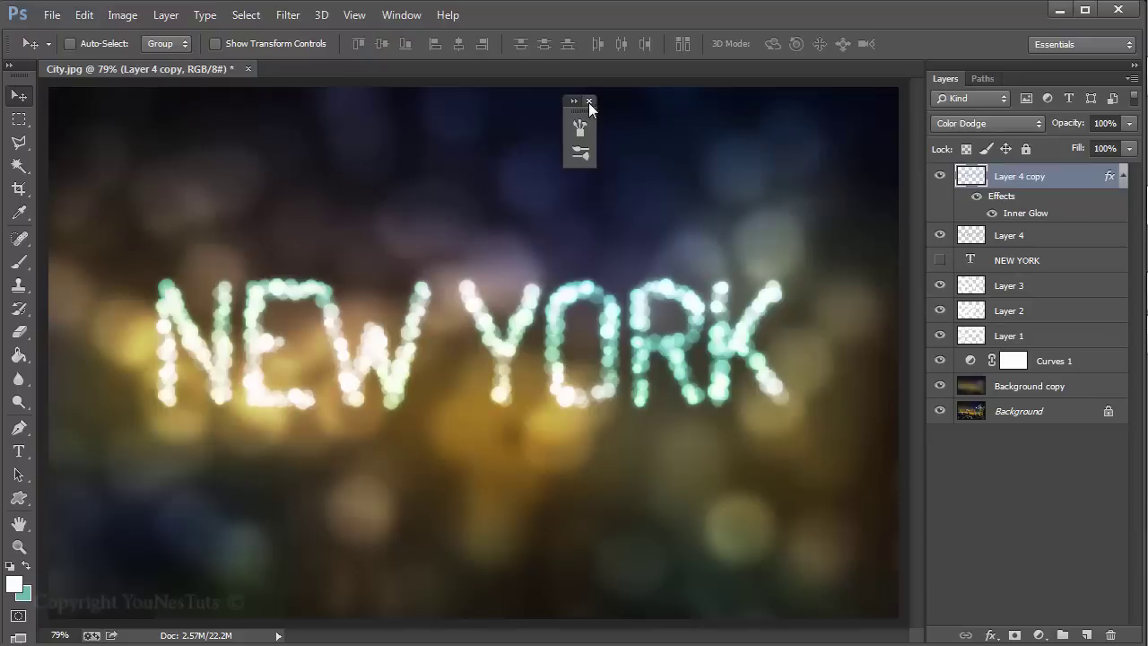
left_click(588, 101)
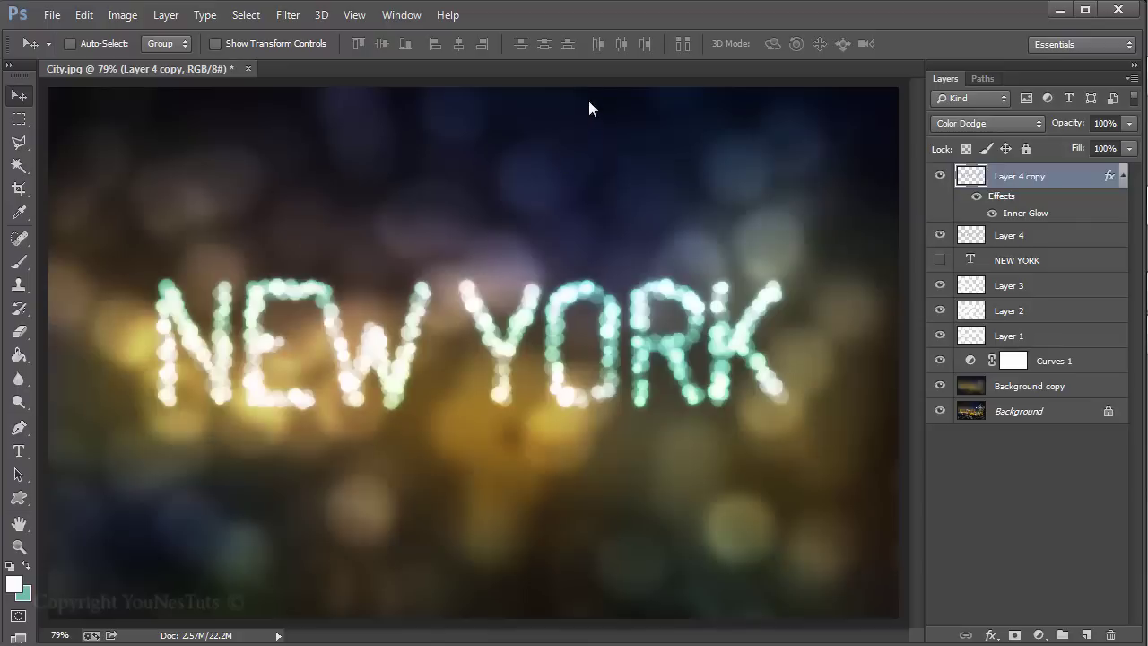